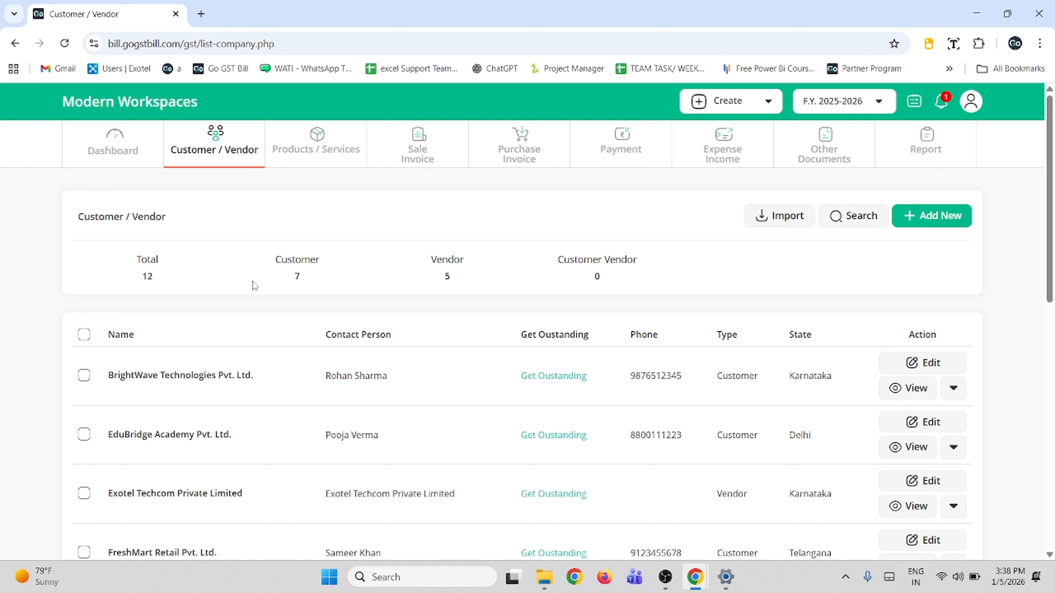
- Start a new customer, try the Vendor and Customer / Vendor types, and keep Customer selected
{"action": "left_click", "coordinate": [926, 214]}
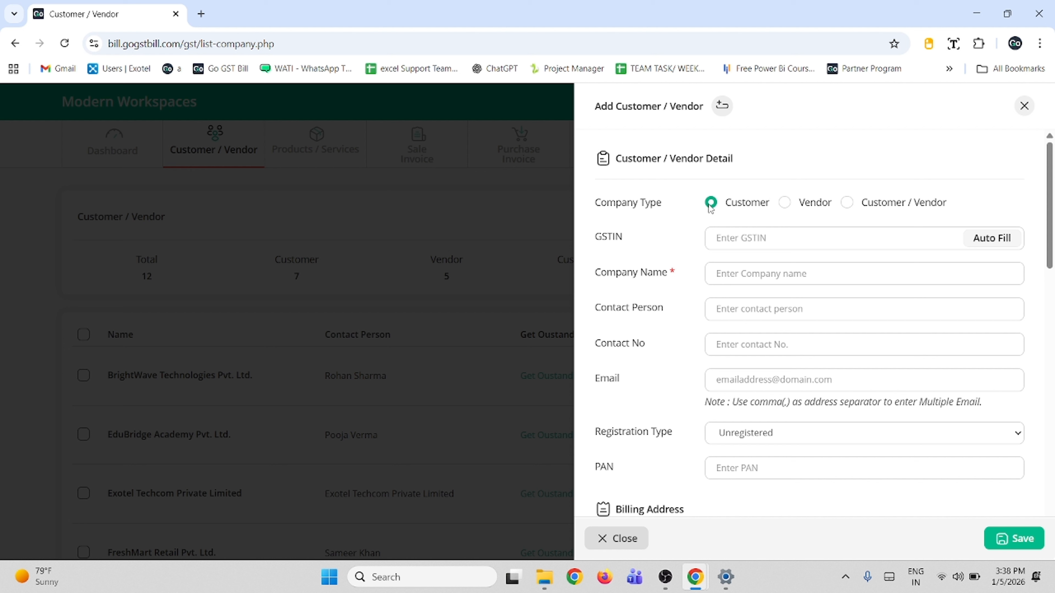
{"action": "left_click", "coordinate": [802, 205]}
{"action": "left_click", "coordinate": [852, 203]}
{"action": "left_click", "coordinate": [710, 204]}
{"action": "left_click", "coordinate": [783, 209]}
{"action": "left_click", "coordinate": [845, 205]}
{"action": "left_click", "coordinate": [709, 204]}
{"action": "left_click", "coordinate": [673, 272]}
{"action": "left_click", "coordinate": [729, 243]}
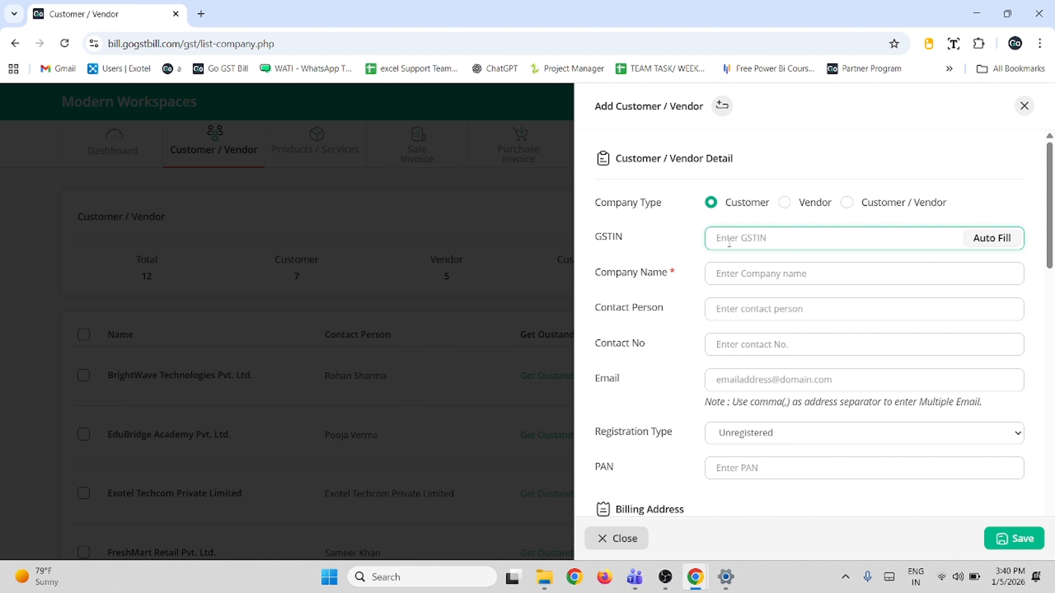
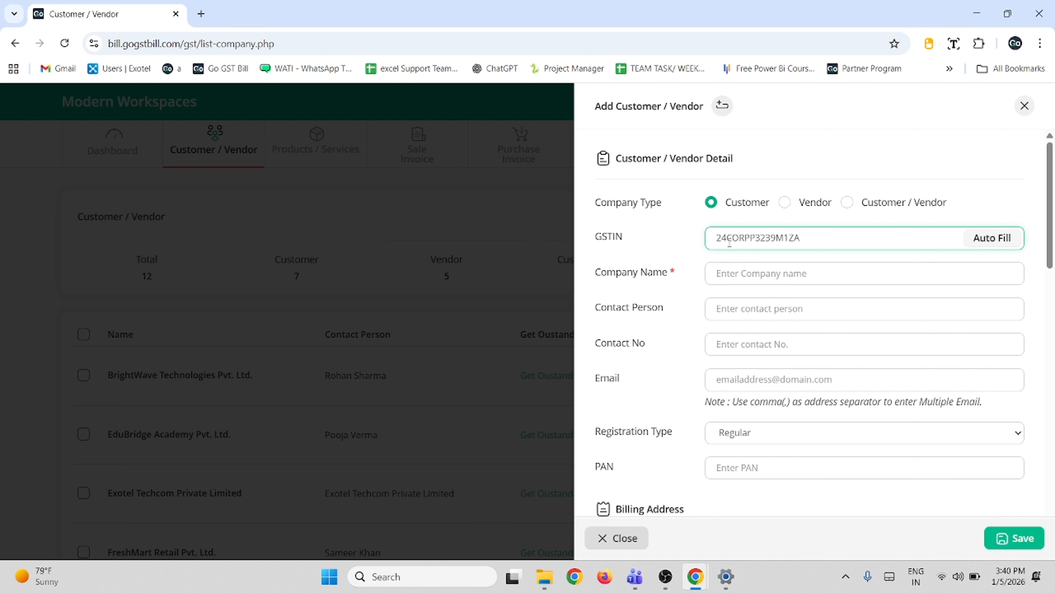
- Paste the customer's GSTIN and auto-fill the Ifox Solutions company details
{"action": "left_click", "coordinate": [1005, 238]}
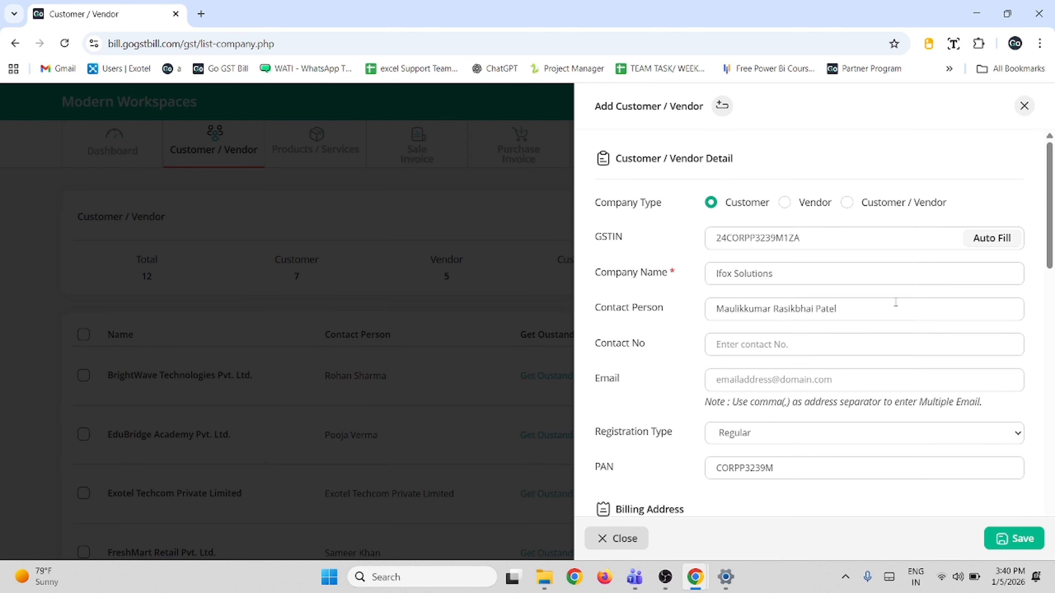
{"action": "scroll", "coordinate": [896, 302], "scroll_direction": "down", "scroll_amount": 3}
- Enter the customer's contact number and auto-fill the 1886.6 km e-way bill distance
{"action": "left_click", "coordinate": [817, 208]}
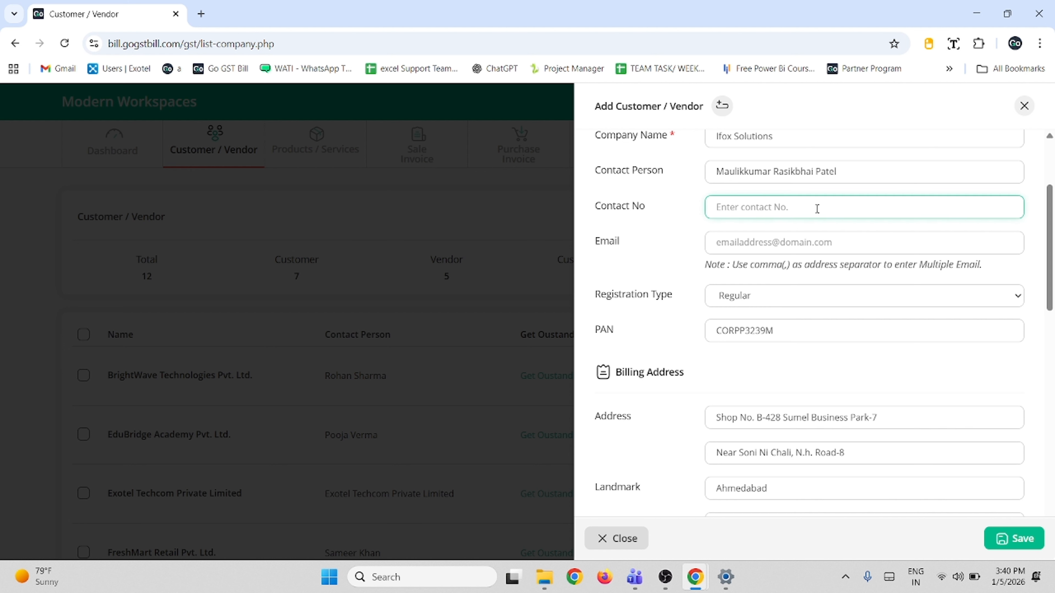
{"action": "left_click", "coordinate": [817, 239]}
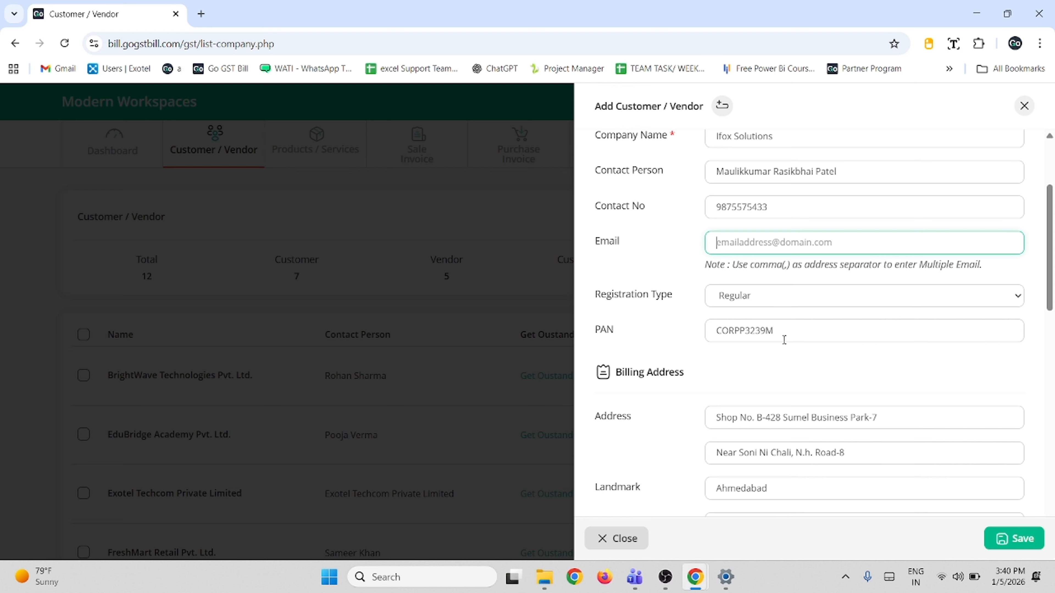
{"action": "scroll", "coordinate": [784, 340], "scroll_direction": "down", "scroll_amount": 3}
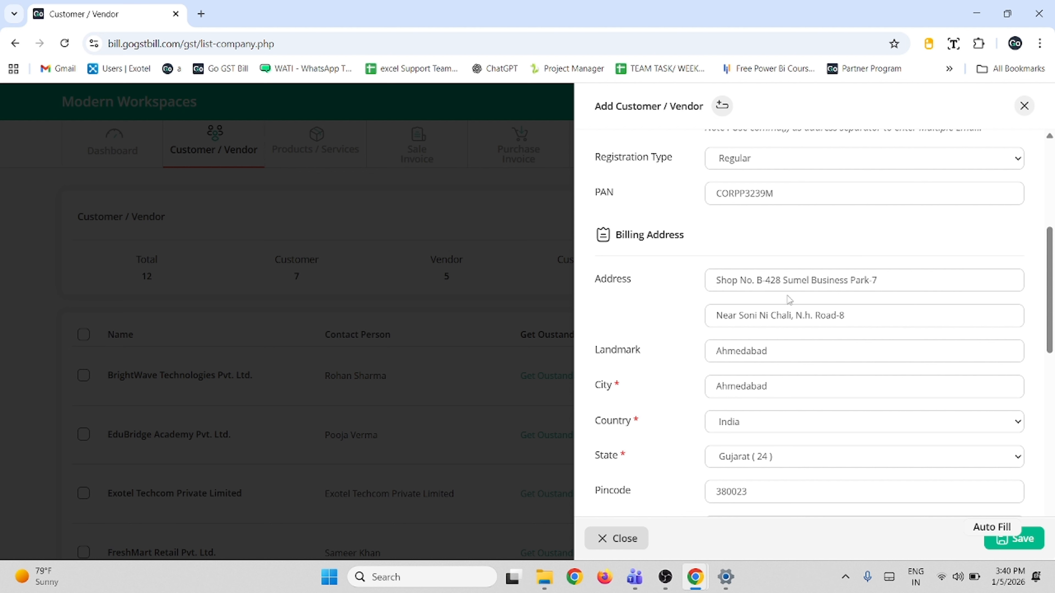
{"action": "scroll", "coordinate": [864, 324], "scroll_direction": "down", "scroll_amount": 5}
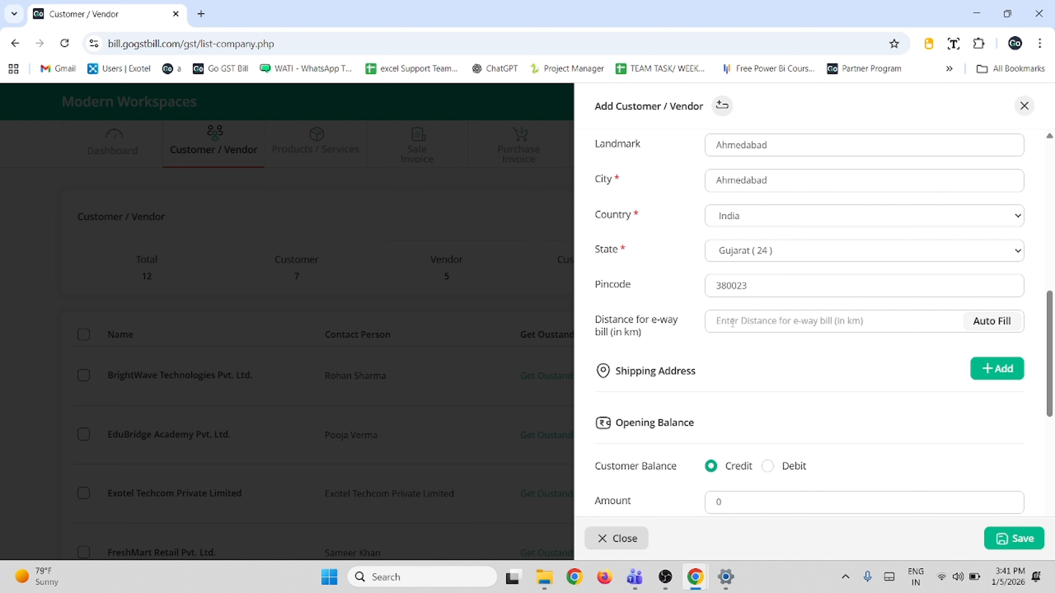
{"action": "left_click", "coordinate": [982, 326]}
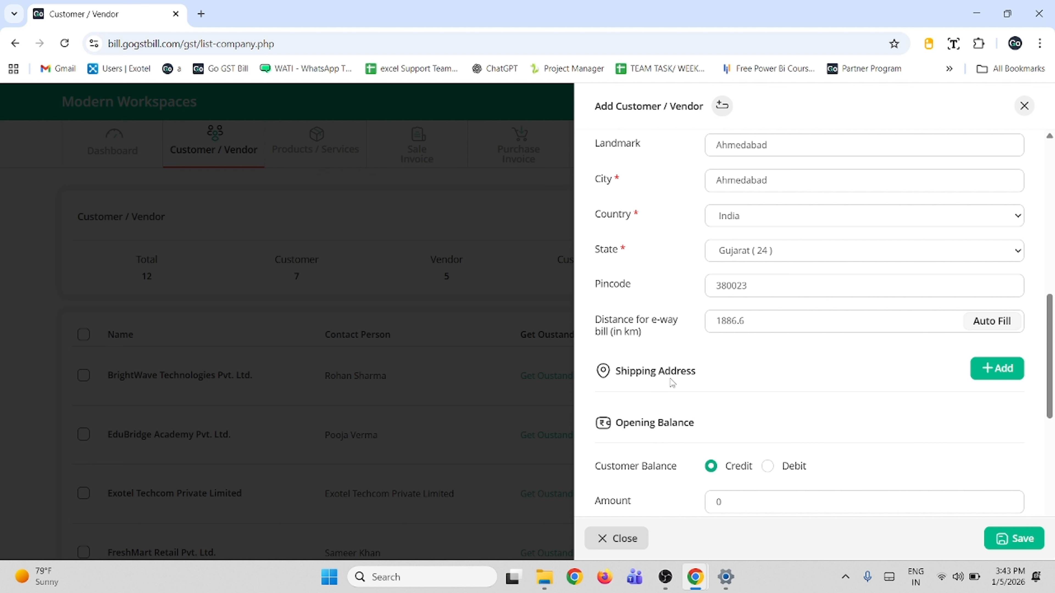
- Add a shipping address by pasting its GSTIN and auto-filling Finsync Technolabs' Ahmedabad details
{"action": "left_click", "coordinate": [991, 372]}
{"action": "scroll", "coordinate": [992, 375], "scroll_direction": "down", "scroll_amount": 3}
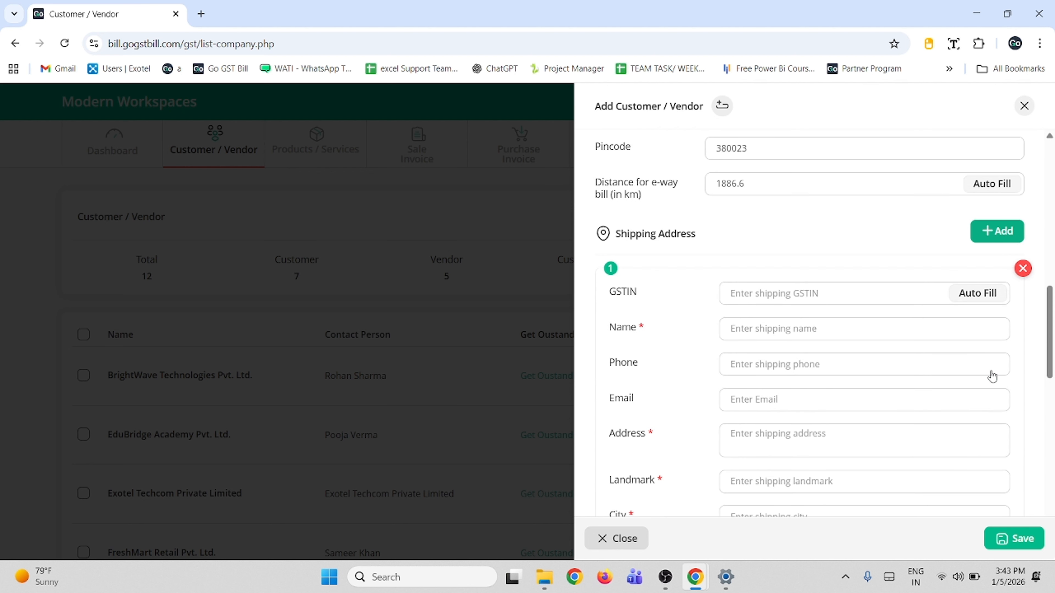
{"action": "scroll", "coordinate": [991, 371], "scroll_direction": "down", "scroll_amount": 2}
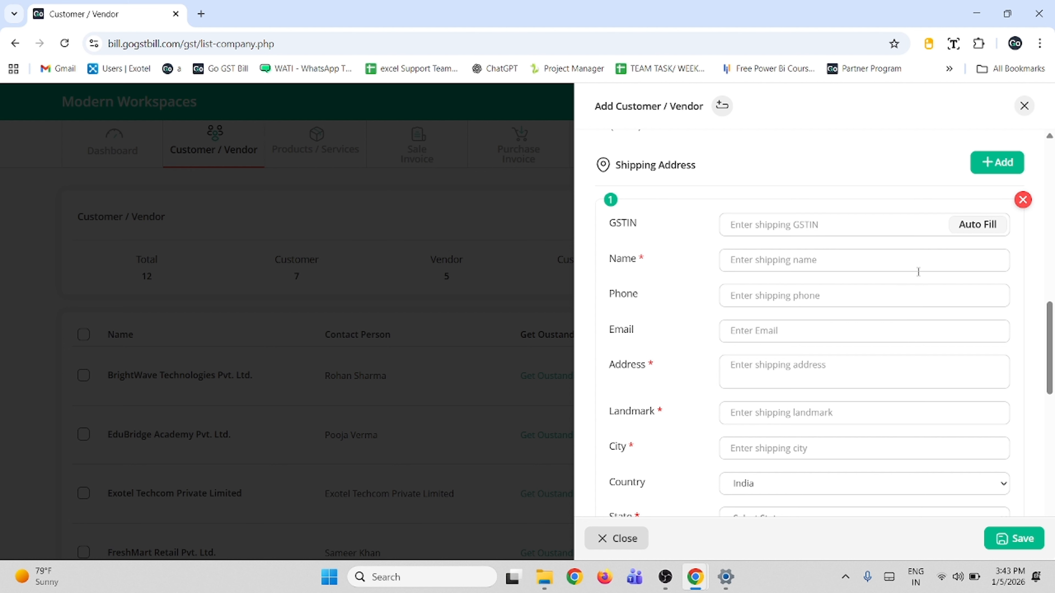
{"action": "left_click", "coordinate": [869, 224]}
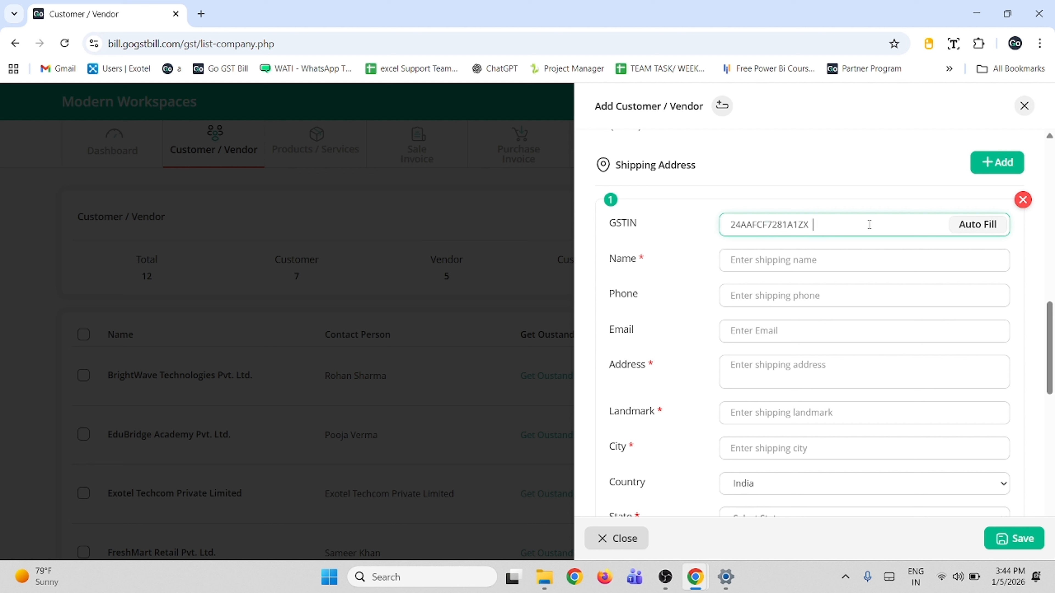
{"action": "left_click", "coordinate": [977, 225]}
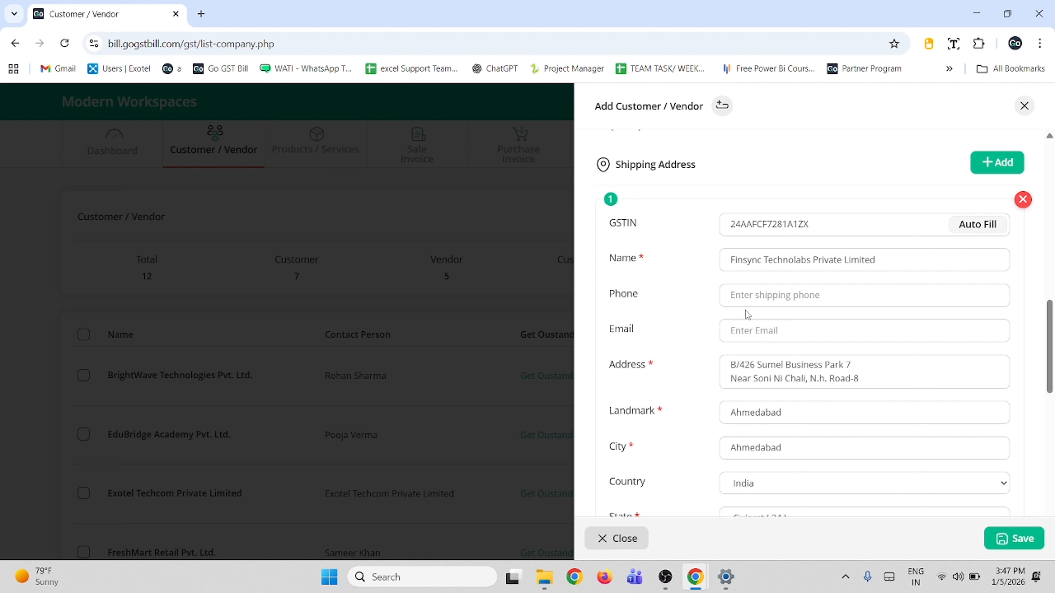
- Enter the phone number for the shipping address
{"action": "left_click", "coordinate": [770, 296]}
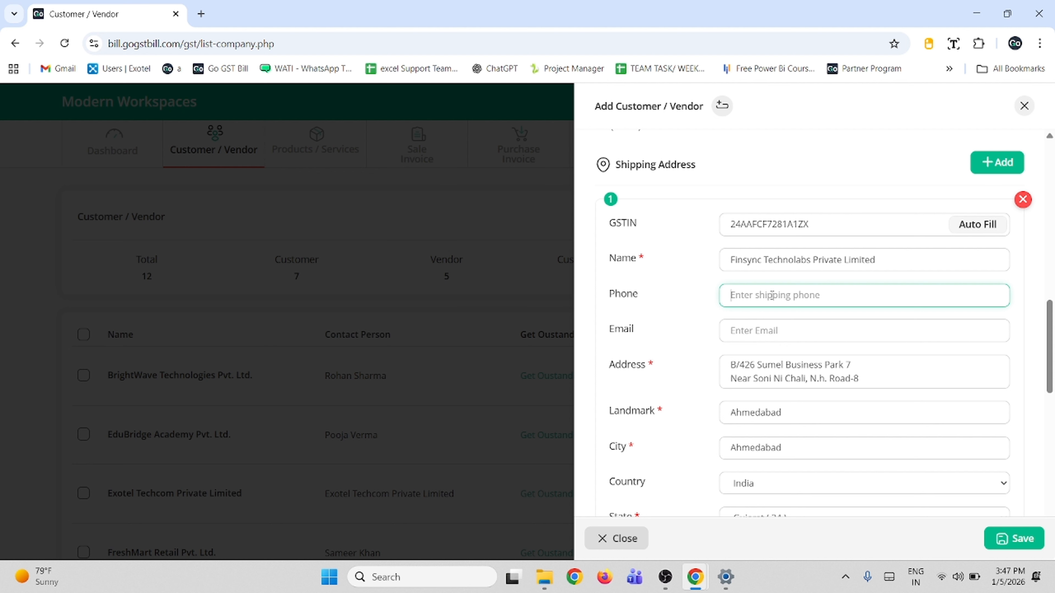
{"action": "scroll", "coordinate": [785, 320], "scroll_direction": "down", "scroll_amount": 3}
{"action": "scroll", "coordinate": [784, 320], "scroll_direction": "down", "scroll_amount": 2}
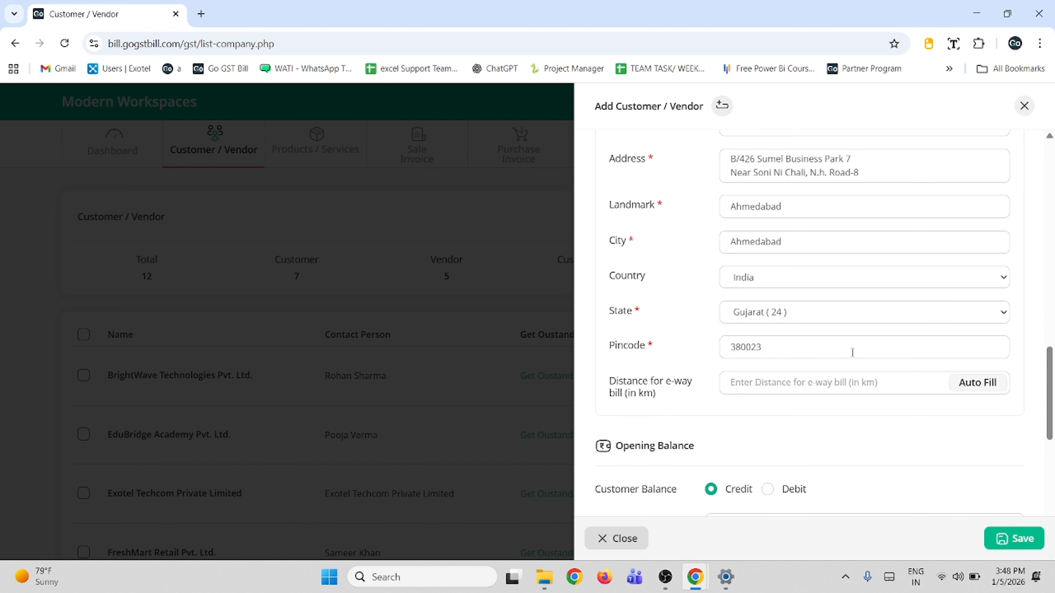
- Auto-fill the shipping e-way distance and set a Credit opening balance of 5000
{"action": "left_click", "coordinate": [971, 389]}
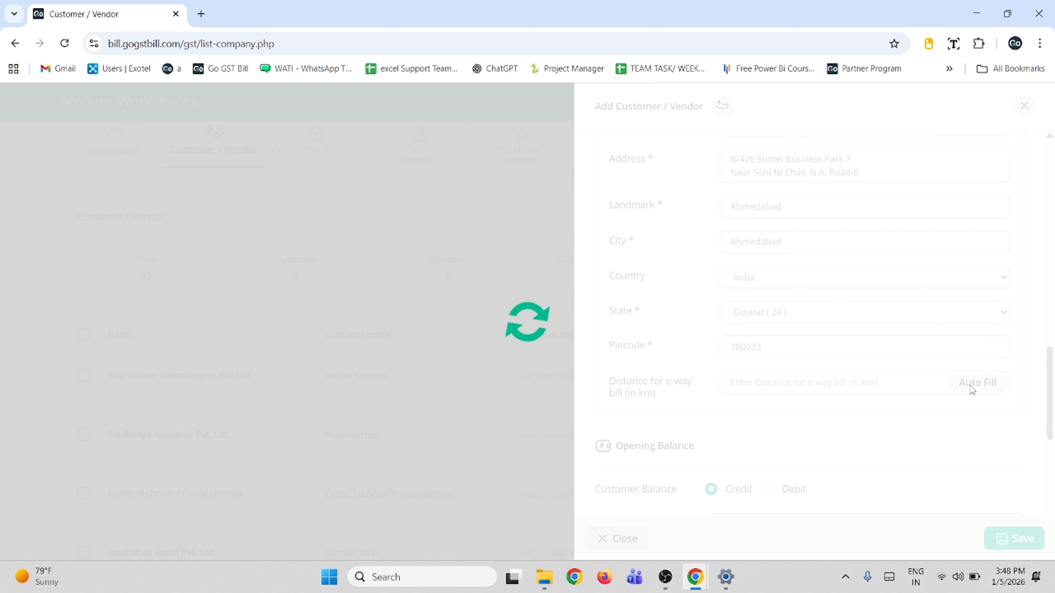
{"action": "scroll", "coordinate": [971, 389], "scroll_direction": "down", "scroll_amount": 5}
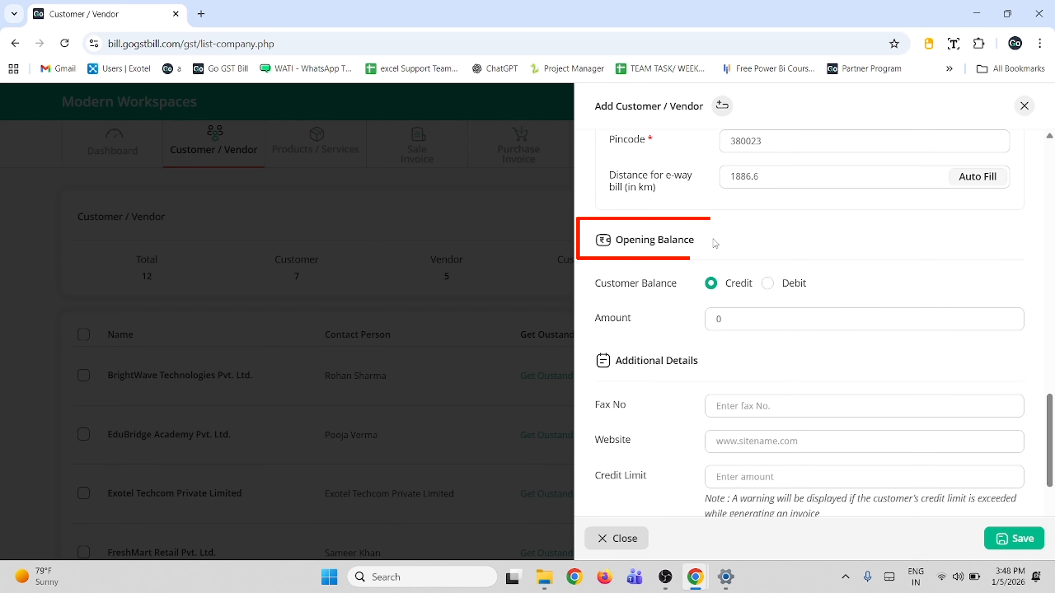
{"action": "left_click", "coordinate": [745, 319]}
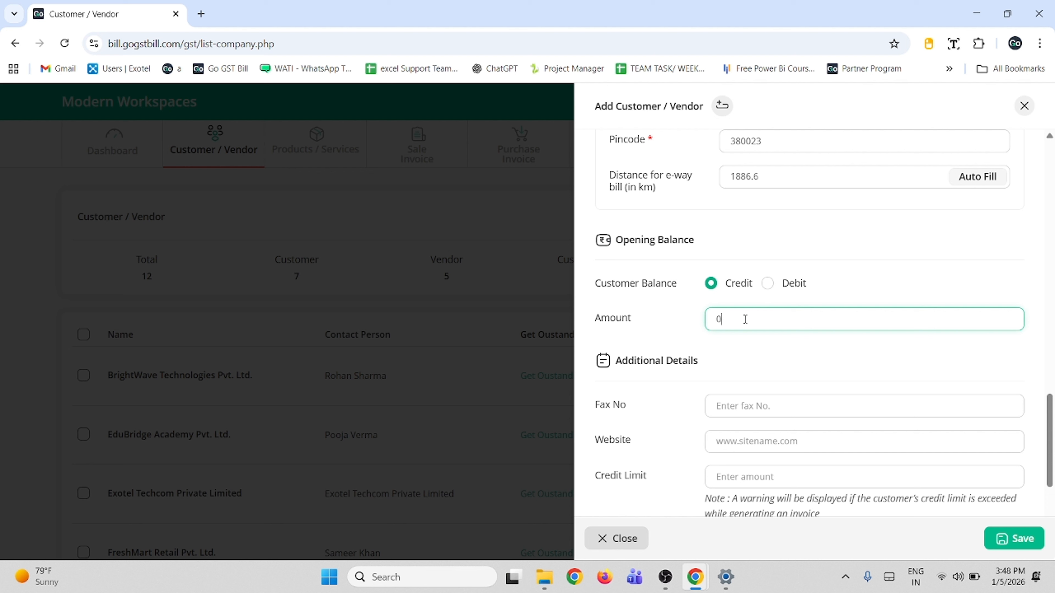
{"action": "key", "text": "BackSpace"}
{"action": "type", "text": "5000"}
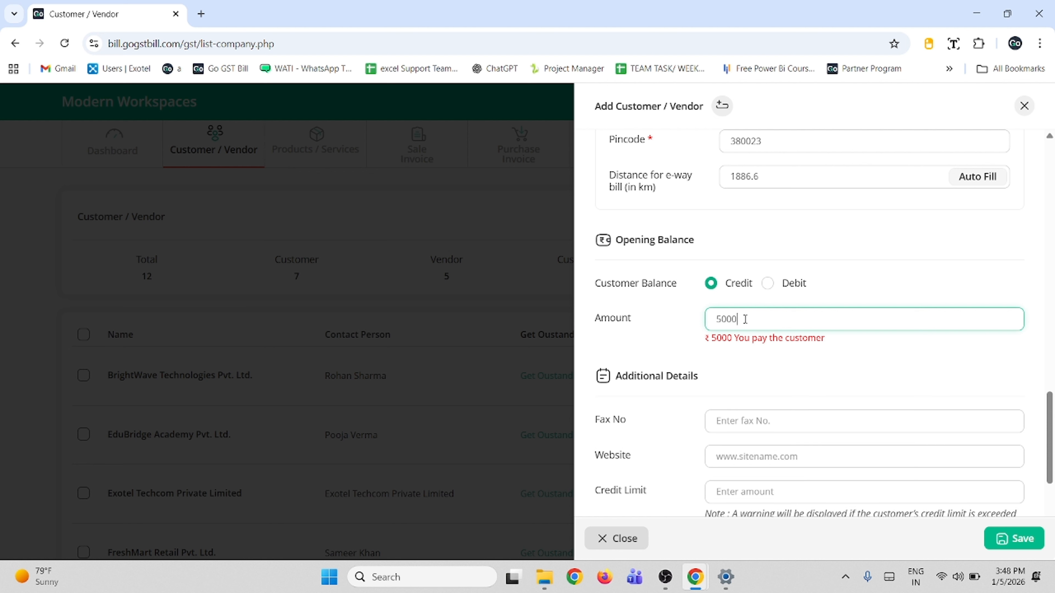
{"action": "left_click", "coordinate": [824, 381]}
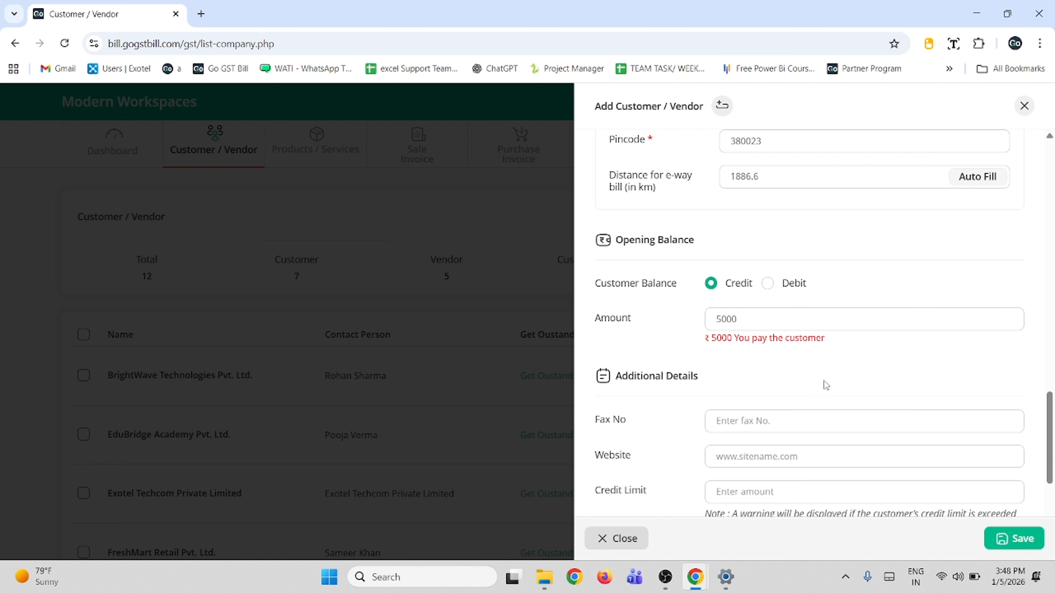
{"action": "scroll", "coordinate": [823, 381], "scroll_direction": "down", "scroll_amount": 2}
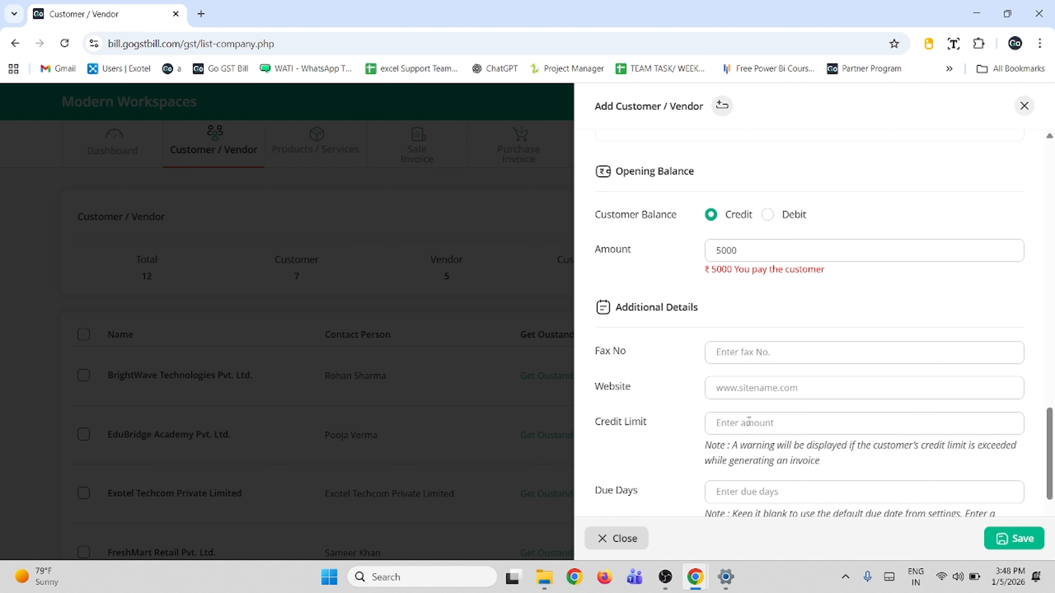
{"action": "scroll", "coordinate": [744, 356], "scroll_direction": "down", "scroll_amount": 2}
- Enter a credit limit of 100000 and 15 due days
{"action": "left_click", "coordinate": [744, 356]}
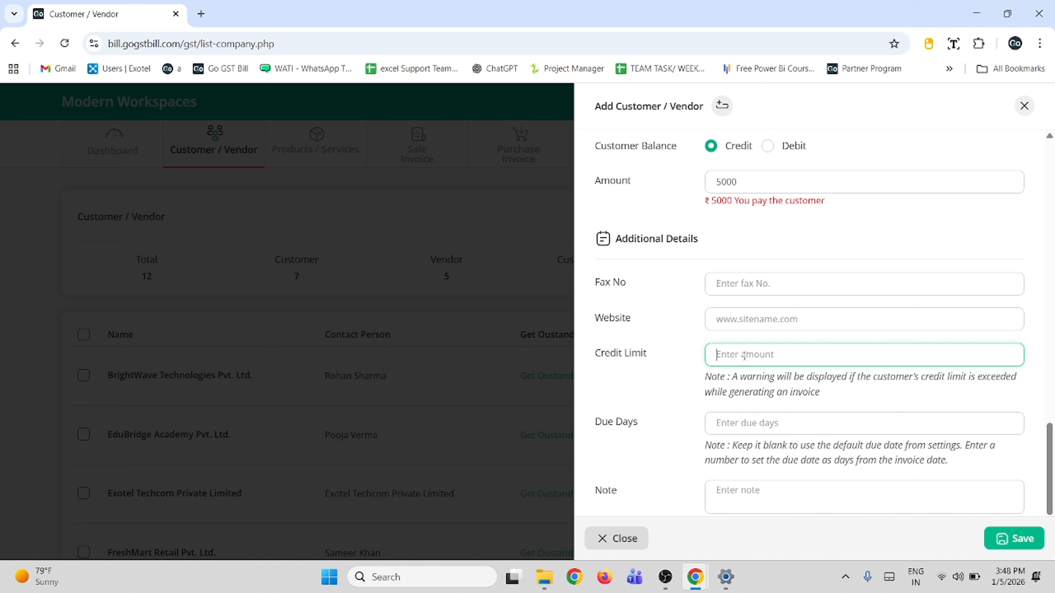
{"action": "type", "text": "100000"}
{"action": "scroll", "coordinate": [751, 391], "scroll_direction": "down", "scroll_amount": 1}
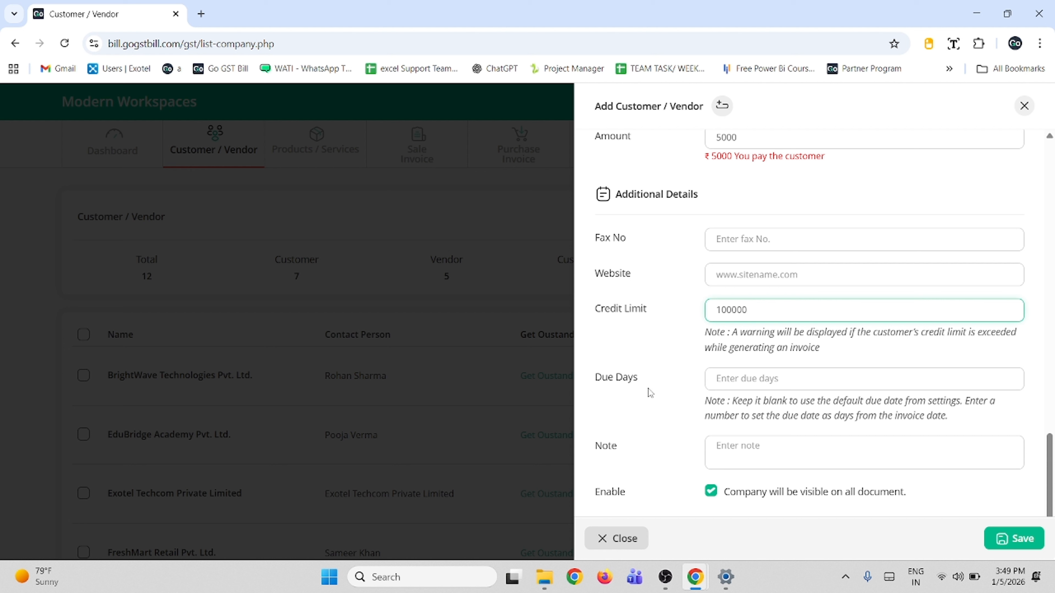
{"action": "left_click", "coordinate": [735, 381]}
{"action": "type", "text": "1"}
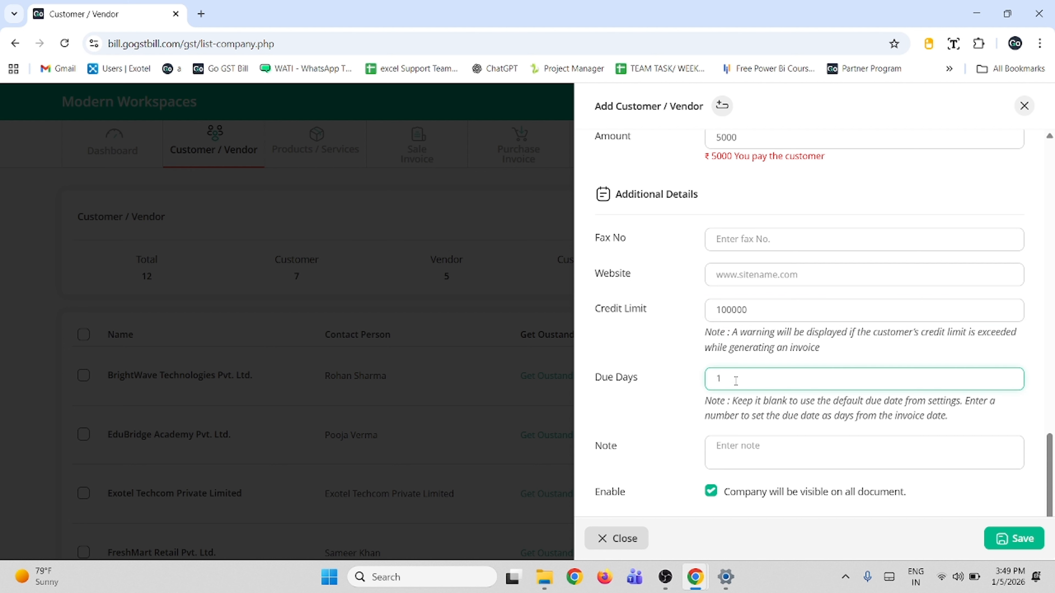
{"action": "type", "text": "5"}
- Write 'exhibition' in the Note field, correcting the typos along the way
{"action": "left_click", "coordinate": [786, 455]}
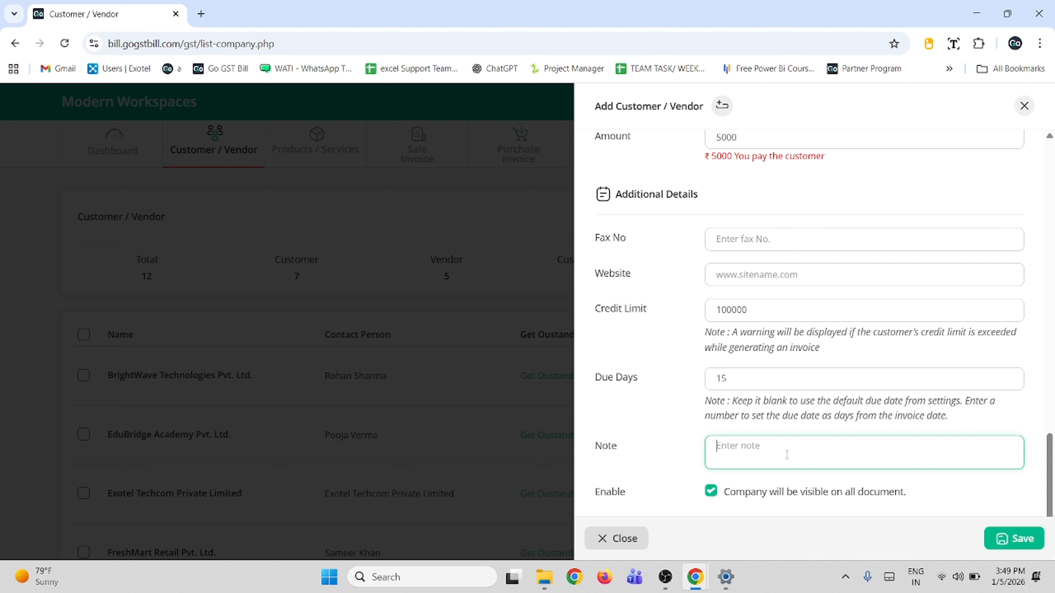
{"action": "type", "text": "exhibitn"}
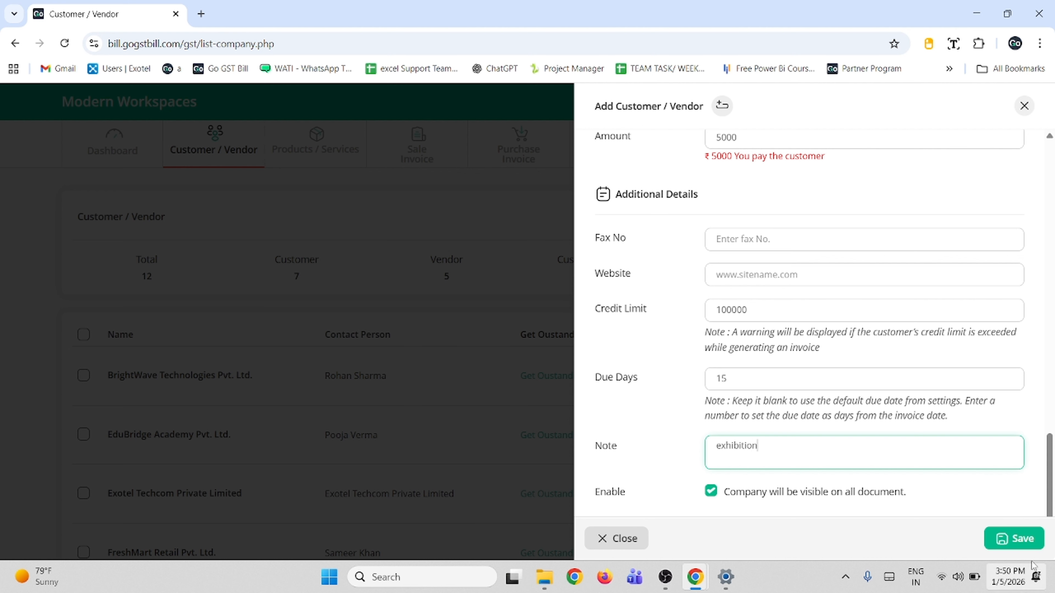
{"action": "scroll", "coordinate": [898, 465], "scroll_direction": "up", "scroll_amount": 2}
{"action": "scroll", "coordinate": [898, 466], "scroll_direction": "up", "scroll_amount": 8}
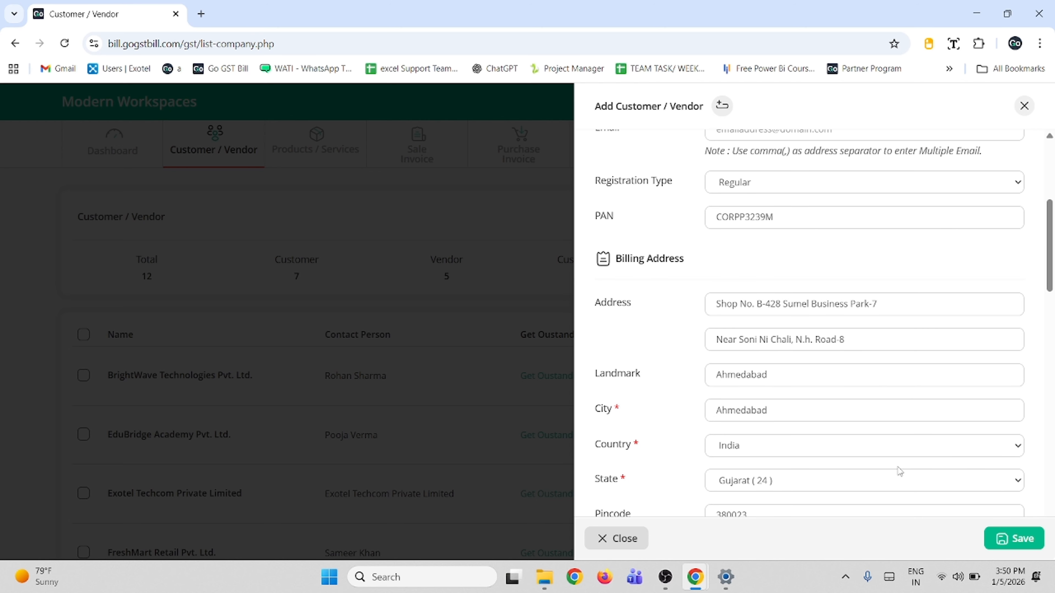
- Open the customer Custom Field settings from the top of the form
{"action": "scroll", "coordinate": [898, 466], "scroll_direction": "up", "scroll_amount": 6}
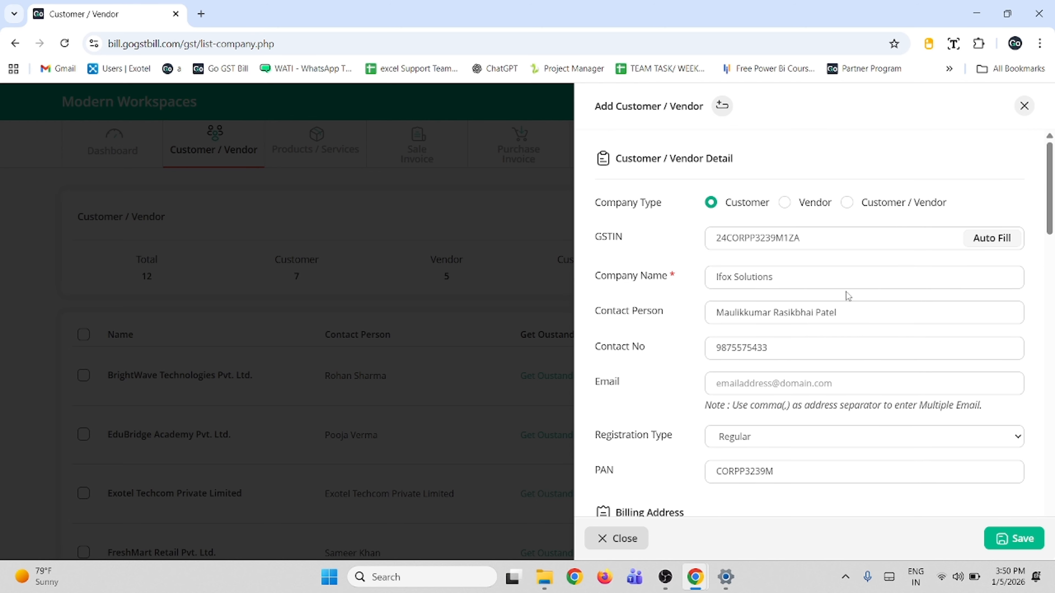
{"action": "left_click", "coordinate": [721, 109]}
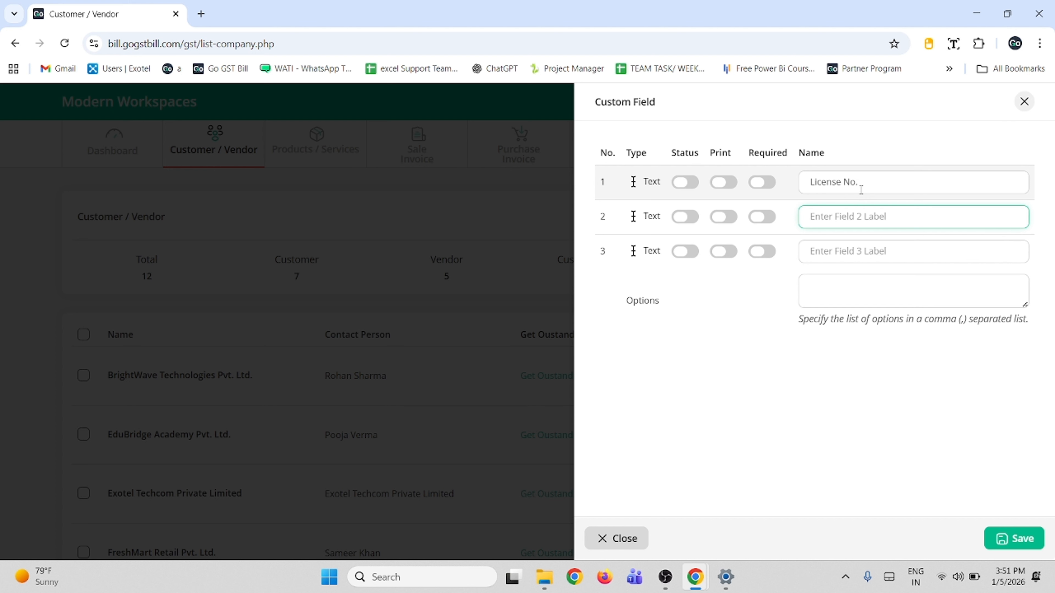
- Try the Status, Print and Required toggles on License No., leaving them off
{"action": "left_click", "coordinate": [859, 180]}
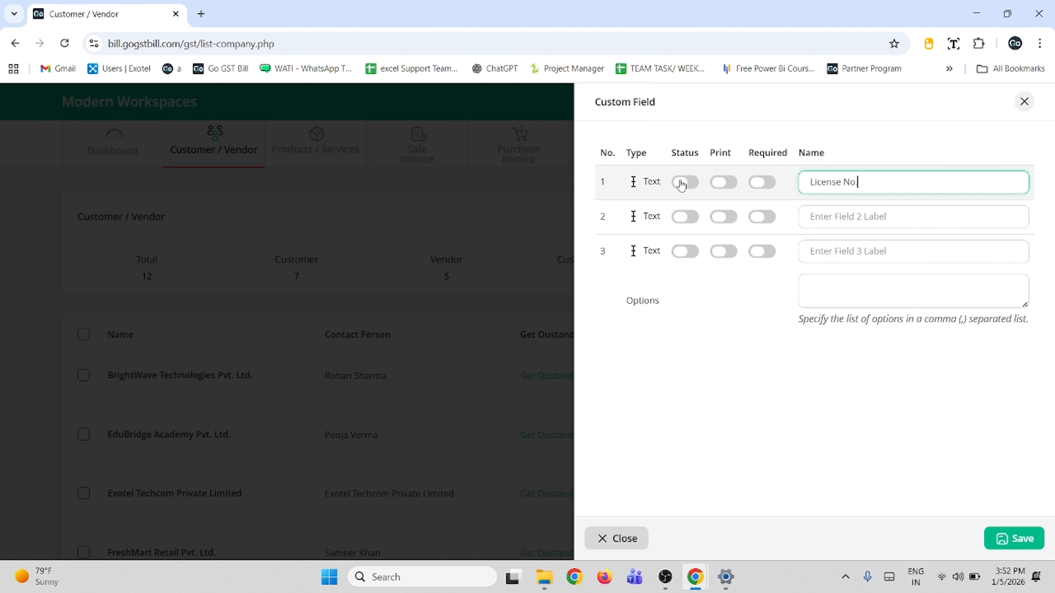
{"action": "left_click", "coordinate": [681, 183]}
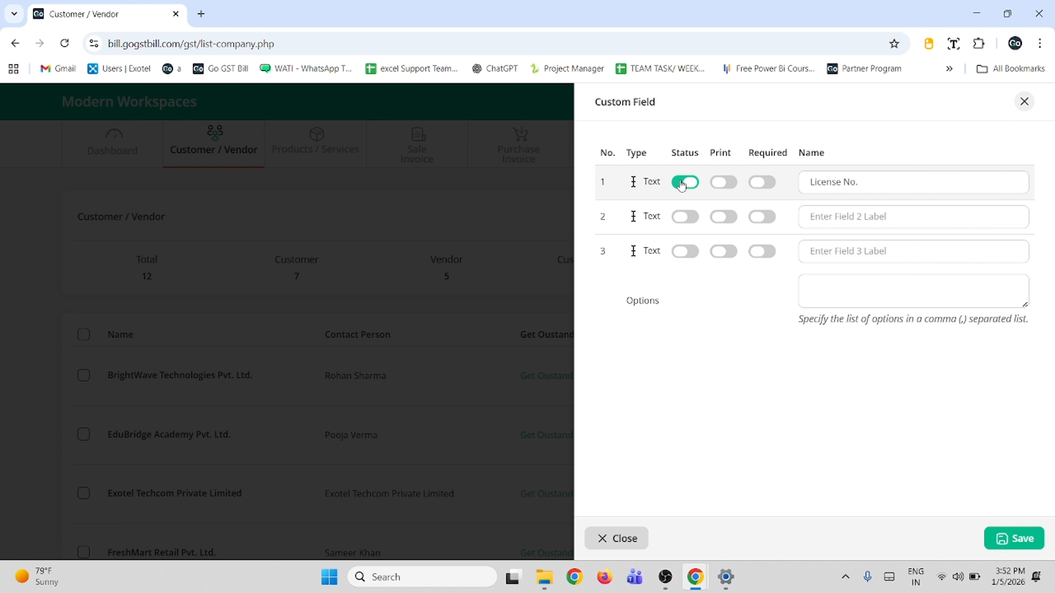
{"action": "left_click", "coordinate": [681, 184]}
{"action": "left_click", "coordinate": [720, 185]}
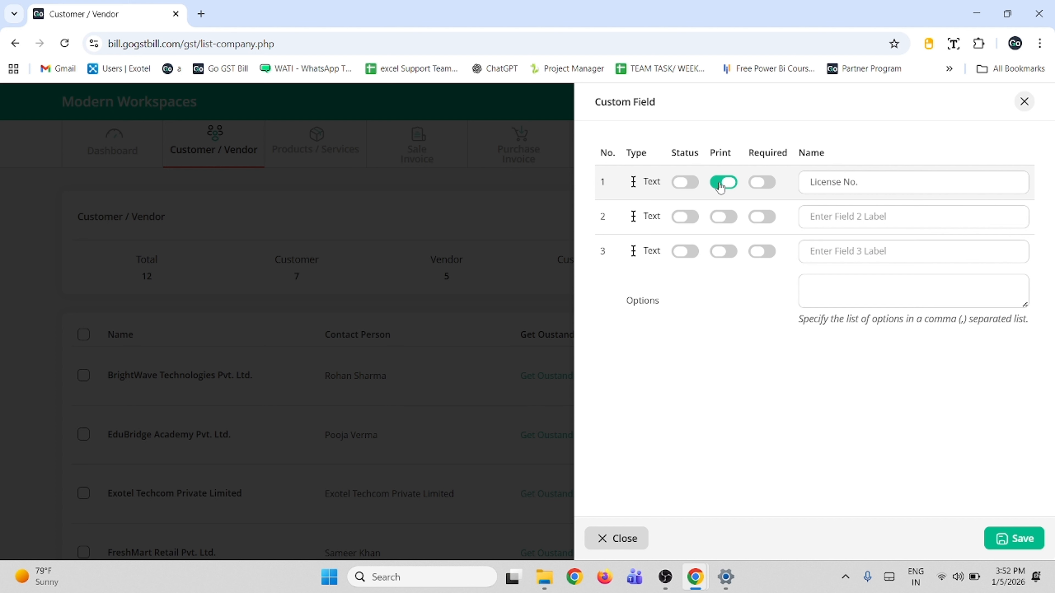
{"action": "left_click", "coordinate": [720, 186]}
{"action": "left_click", "coordinate": [767, 187]}
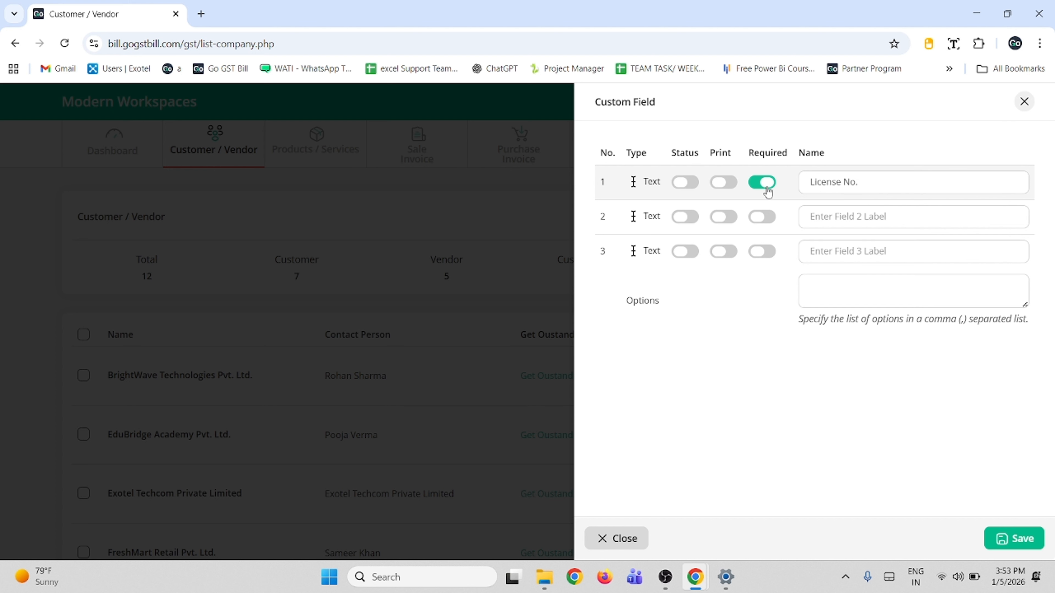
{"action": "left_click", "coordinate": [766, 187]}
- Switch on the Status of all three custom fields
{"action": "left_click", "coordinate": [693, 186]}
{"action": "left_click", "coordinate": [689, 216]}
{"action": "left_click", "coordinate": [686, 252]}
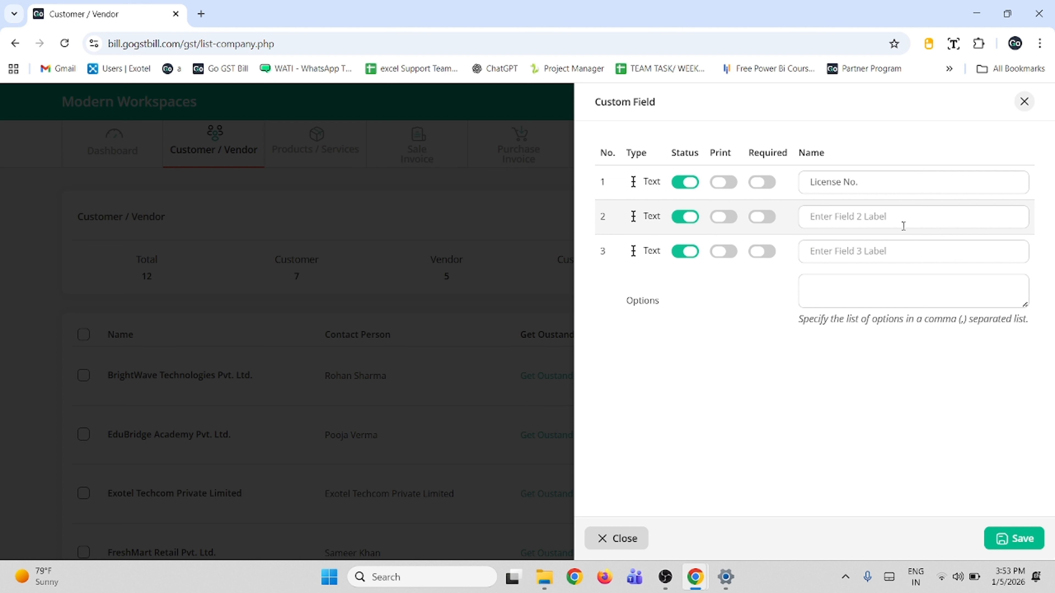
- Label custom fields 2 and 3 'type of customer' and 'type of business', with options 'b2b, b2c'
{"action": "left_click", "coordinate": [916, 219]}
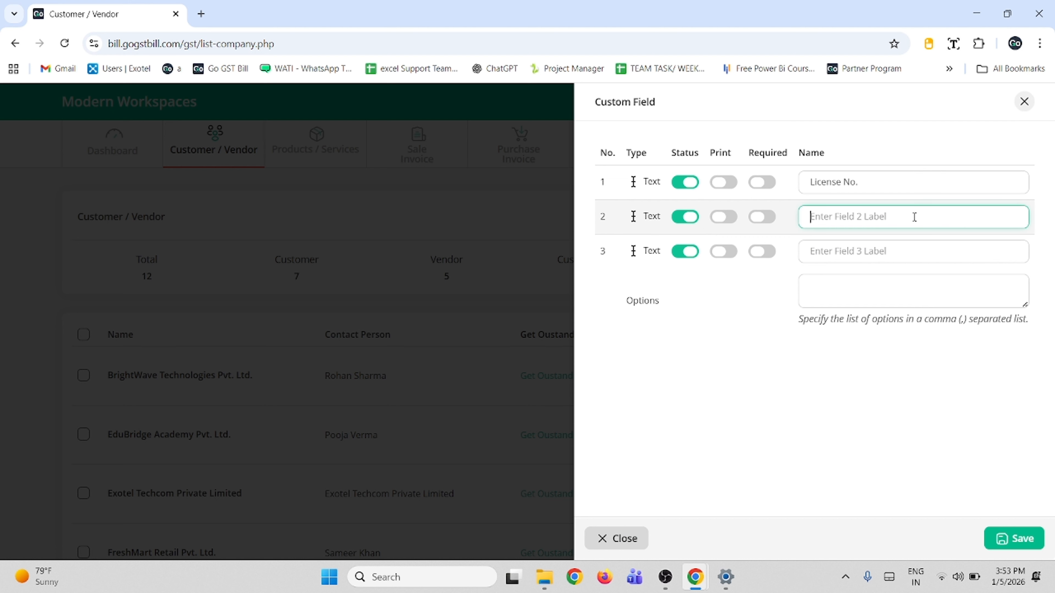
{"action": "type", "text": "type of customer"}
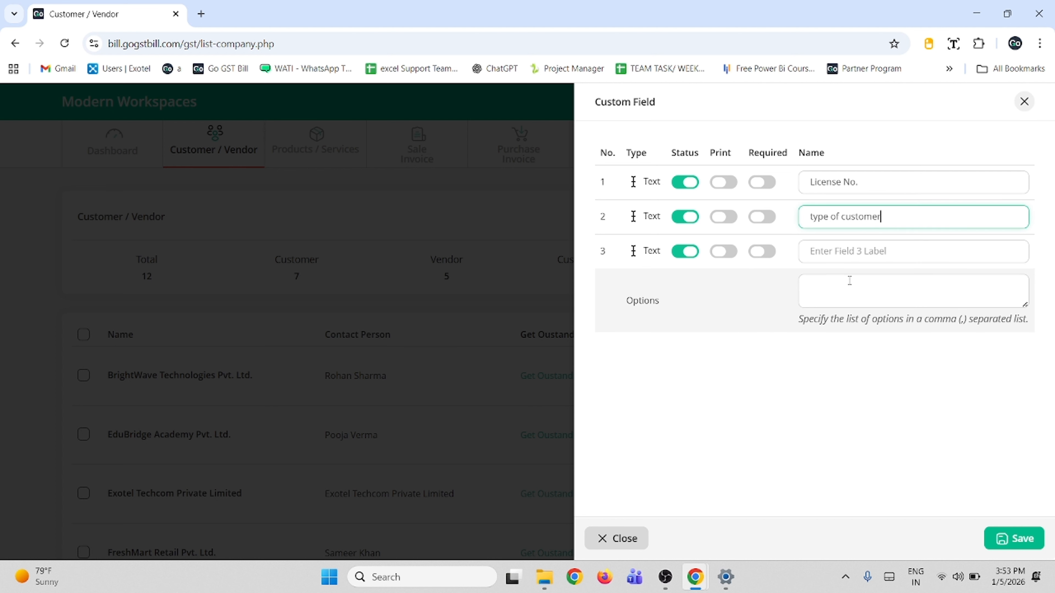
{"action": "left_click", "coordinate": [881, 252]}
{"action": "type", "text": "t"}
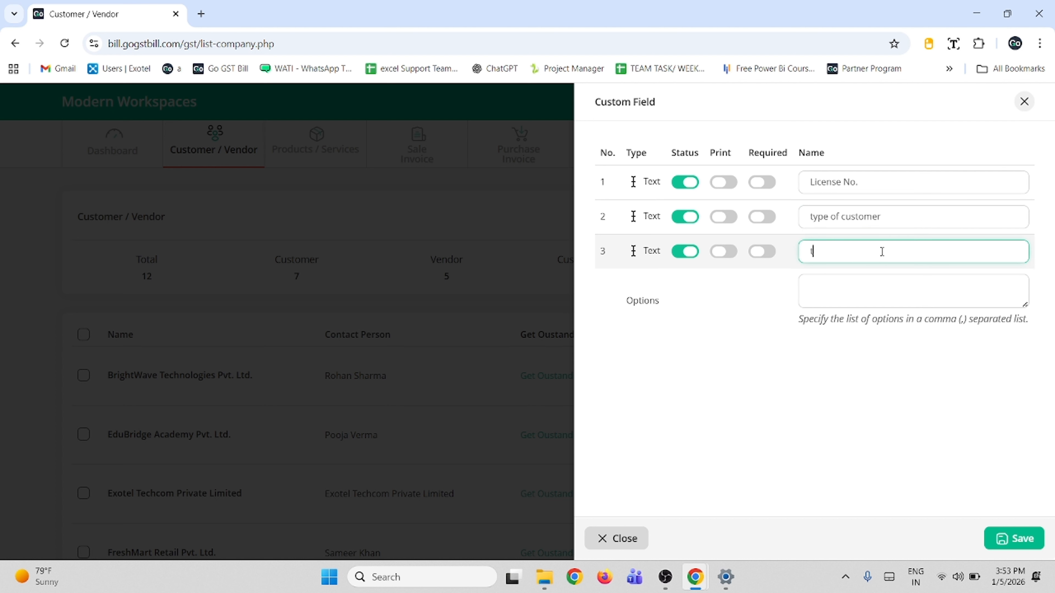
{"action": "type", "text": "ype of business"}
{"action": "left_click", "coordinate": [881, 286]}
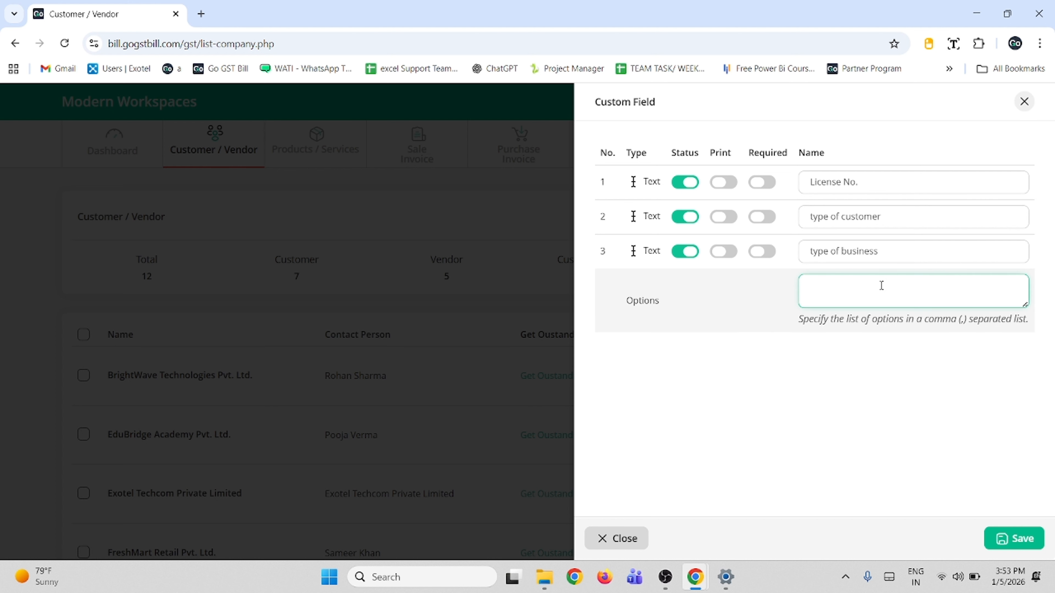
{"action": "type", "text": "b2b"}
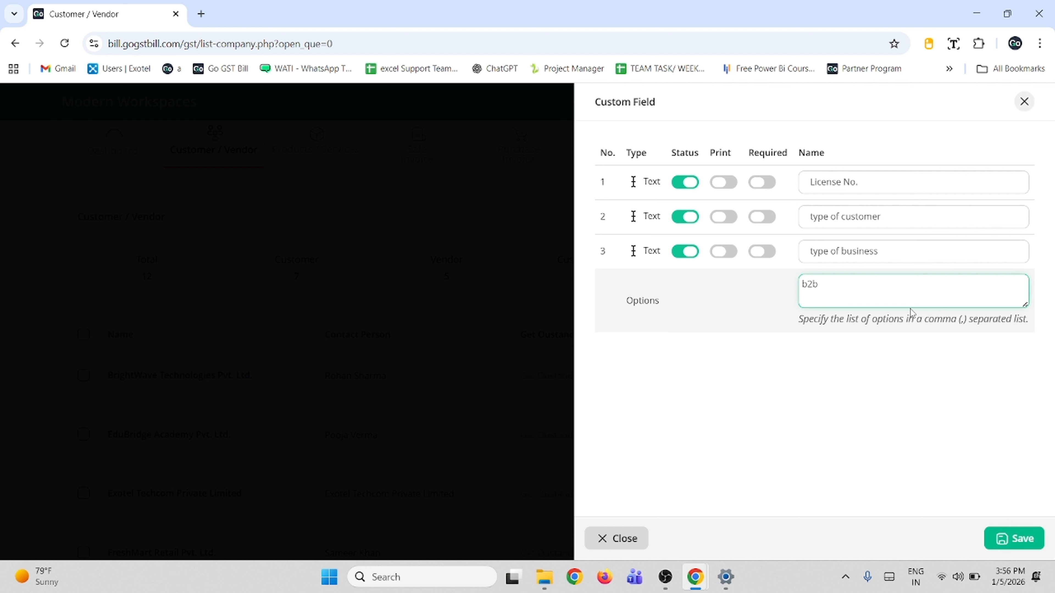
{"action": "type", "text": ", b2c"}
- Save the custom field settings and enter the customer's License No
{"action": "left_click", "coordinate": [1024, 545]}
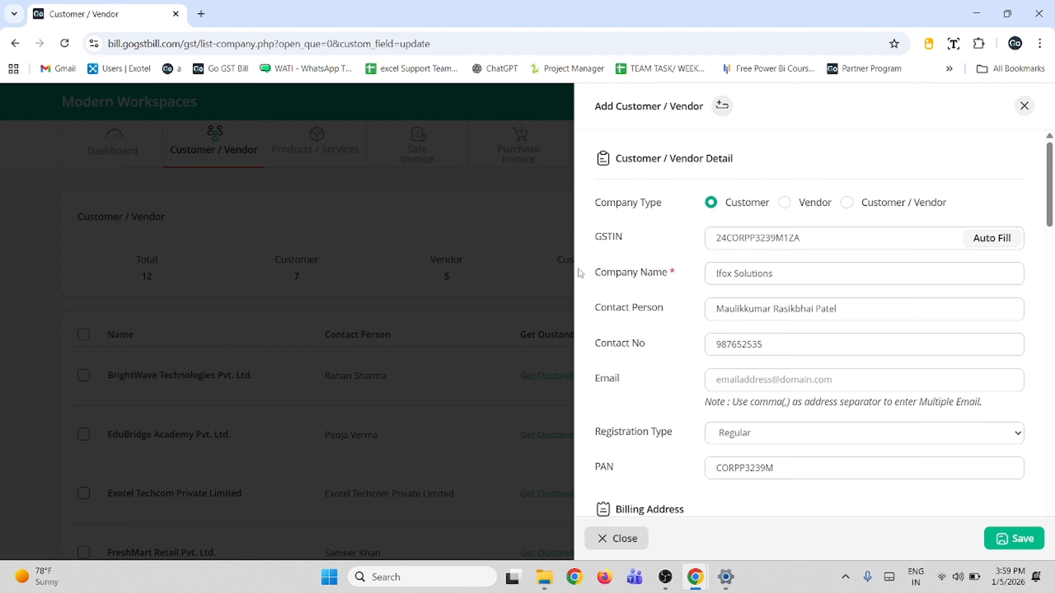
{"action": "scroll", "coordinate": [751, 388], "scroll_direction": "down", "scroll_amount": 15}
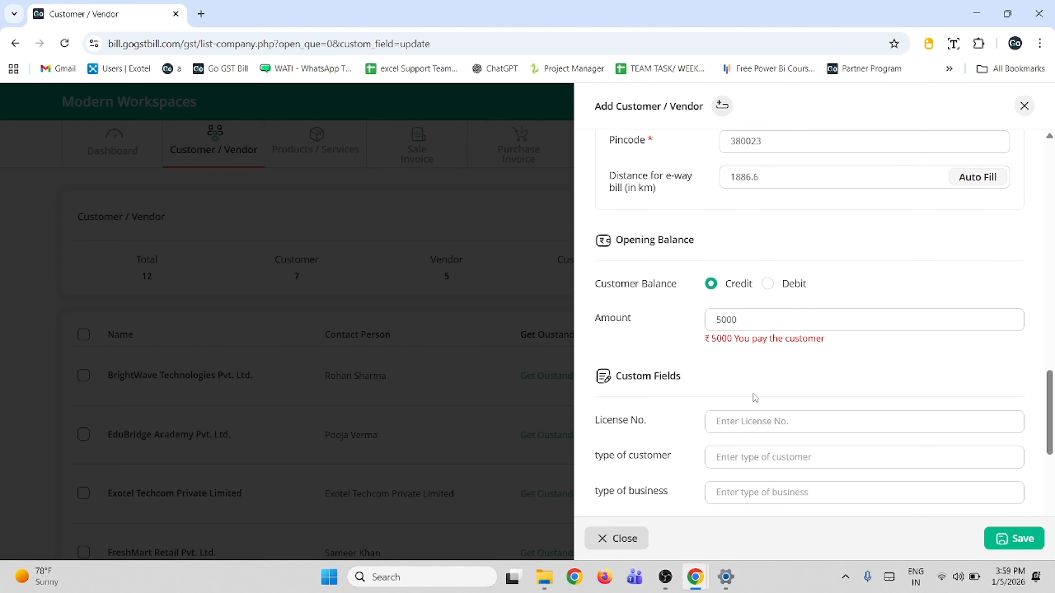
{"action": "scroll", "coordinate": [753, 395], "scroll_direction": "down", "scroll_amount": 2}
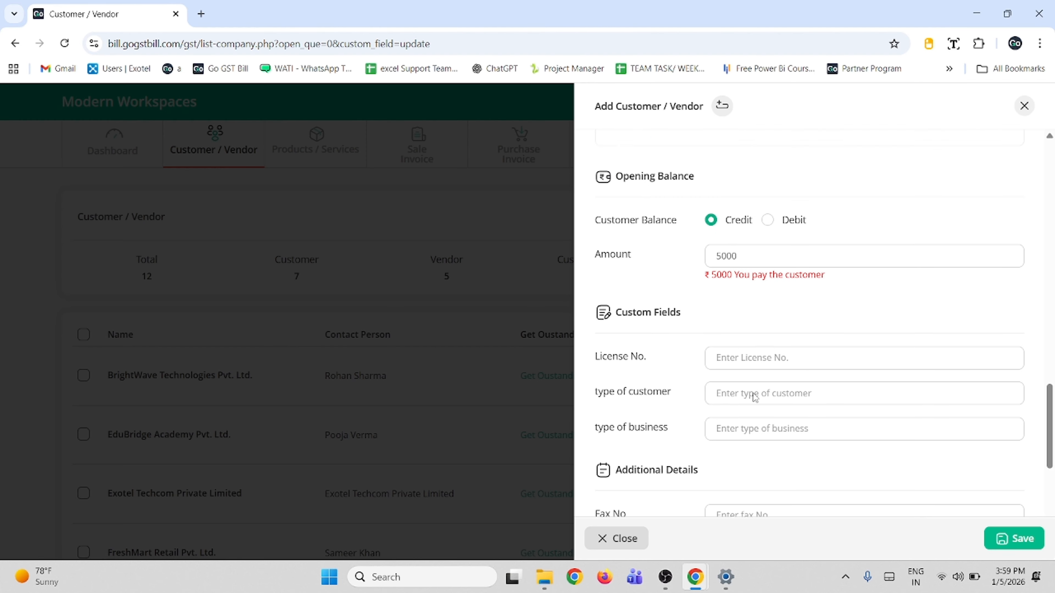
{"action": "left_click", "coordinate": [780, 362]}
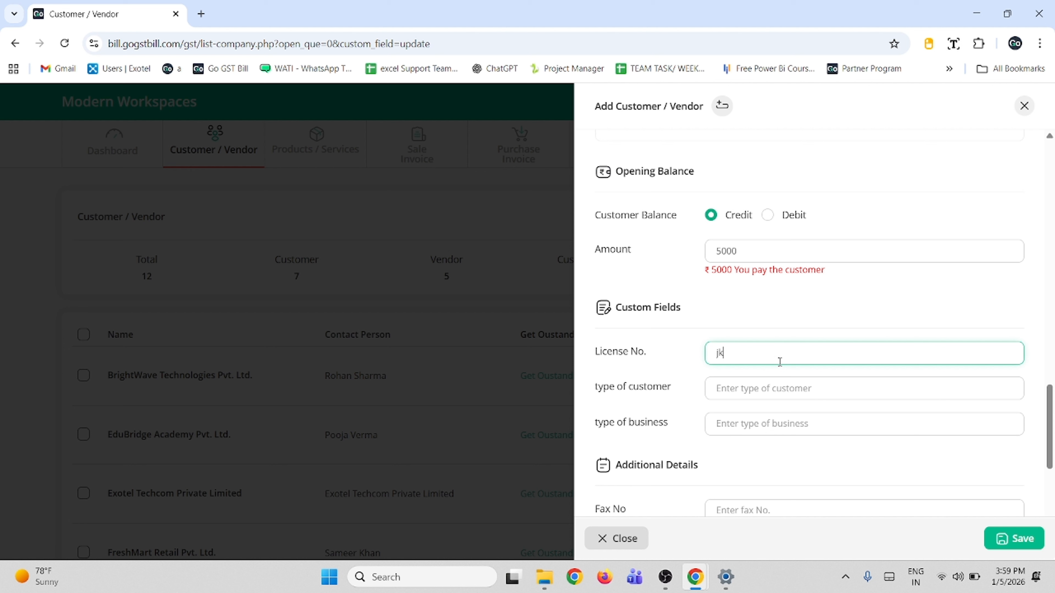
{"action": "left_click", "coordinate": [758, 396]}
- Set type of business to b2c and save the Ifox Solutions customer
{"action": "scroll", "coordinate": [759, 396], "scroll_direction": "down", "scroll_amount": 2}
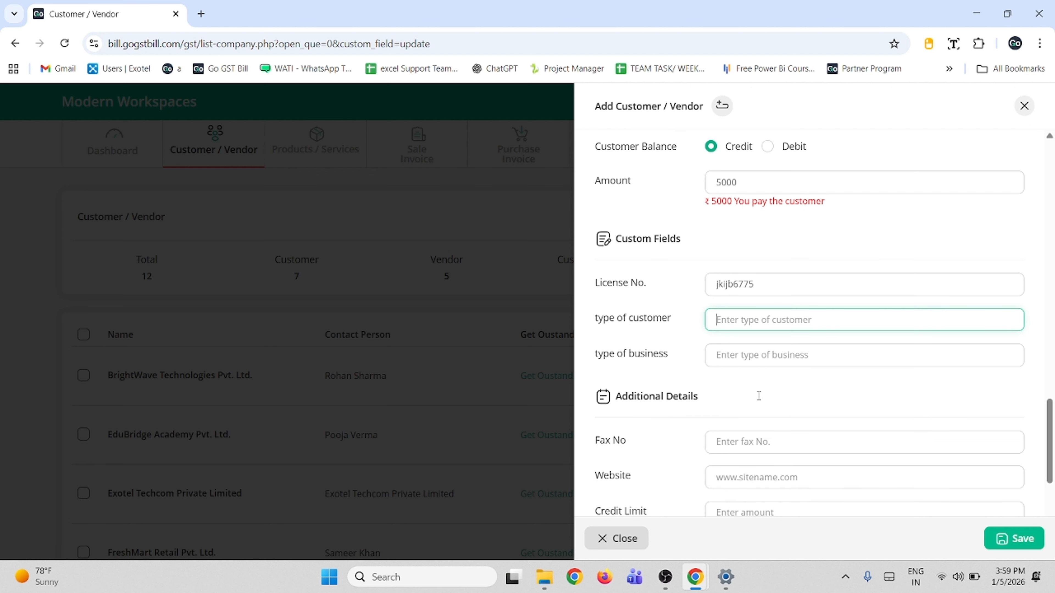
{"action": "left_click", "coordinate": [742, 362]}
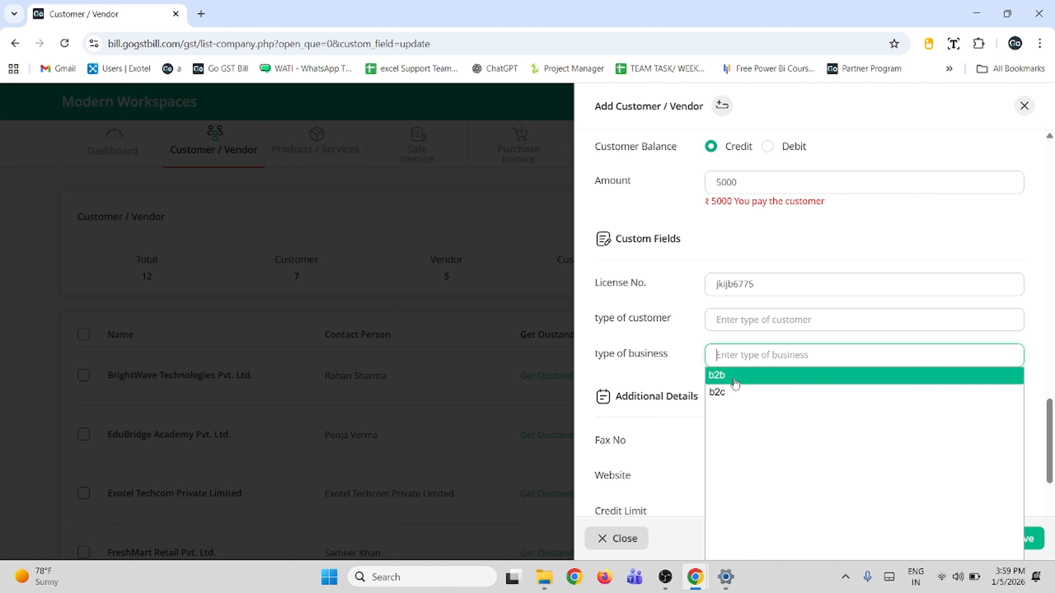
{"action": "left_click", "coordinate": [734, 392]}
{"action": "scroll", "coordinate": [763, 459], "scroll_direction": "down", "scroll_amount": 4}
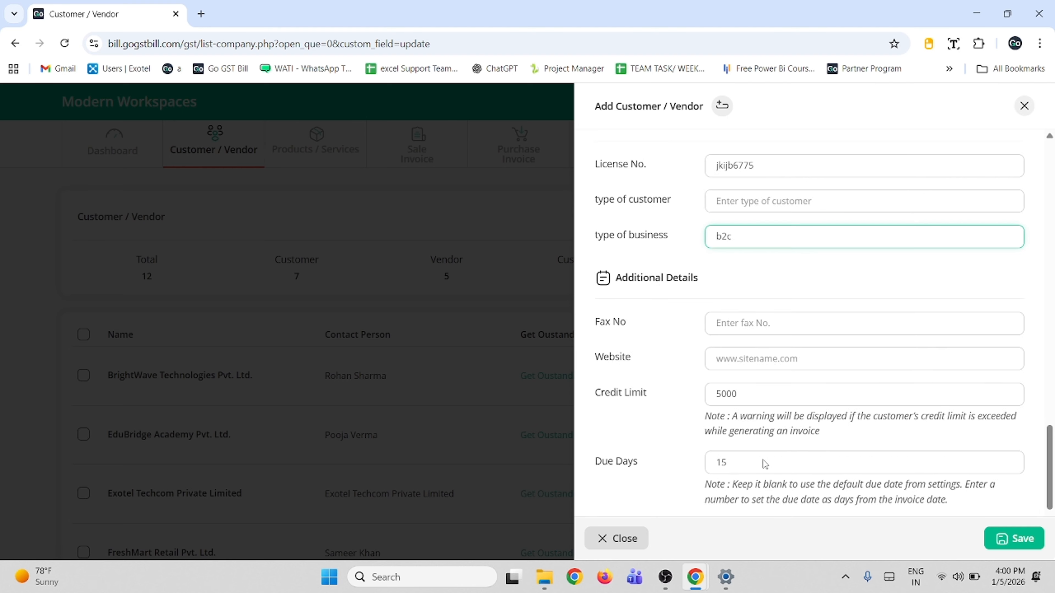
{"action": "scroll", "coordinate": [763, 445], "scroll_direction": "down", "scroll_amount": 2}
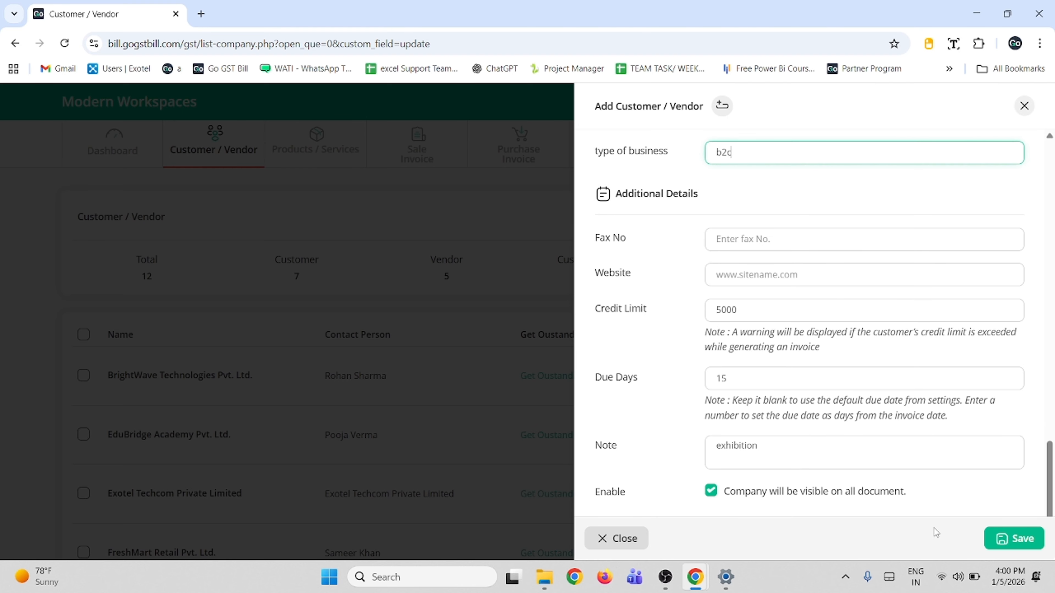
{"action": "left_click", "coordinate": [997, 538]}
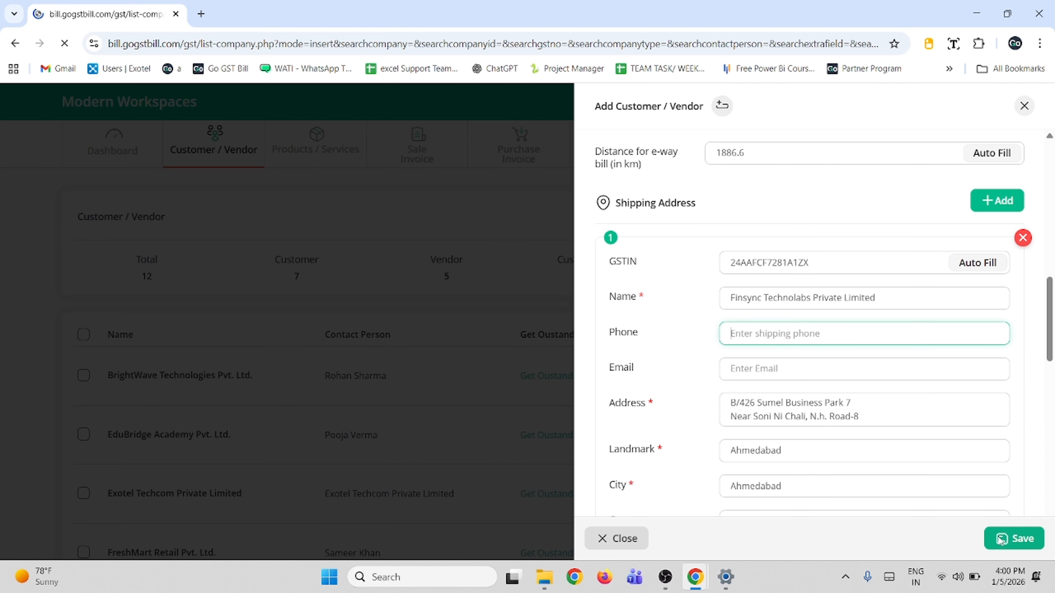
- Scroll the Customer / Vendor list to find Ifox Solutions listed under Gujarat
{"action": "scroll", "coordinate": [880, 286], "scroll_direction": "down", "scroll_amount": 1}
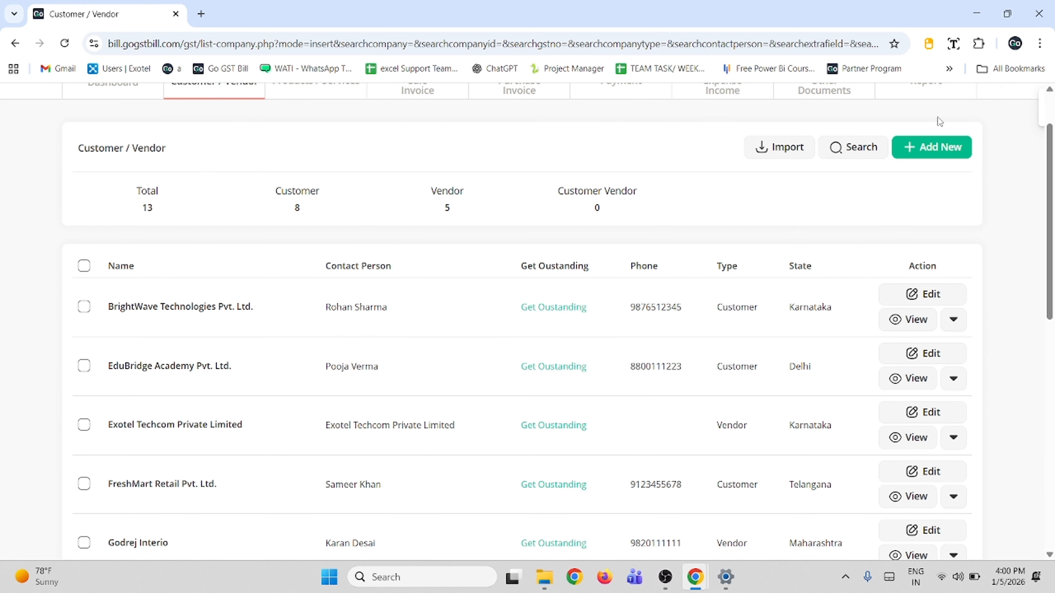
{"action": "scroll", "coordinate": [261, 334], "scroll_direction": "down", "scroll_amount": 8}
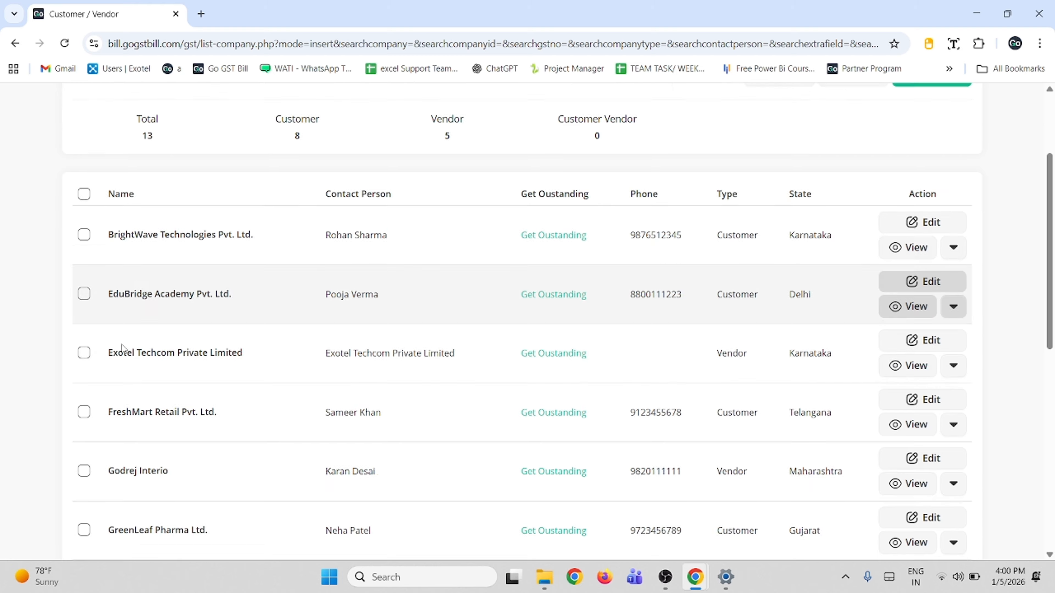
{"action": "scroll", "coordinate": [124, 316], "scroll_direction": "up", "scroll_amount": 2}
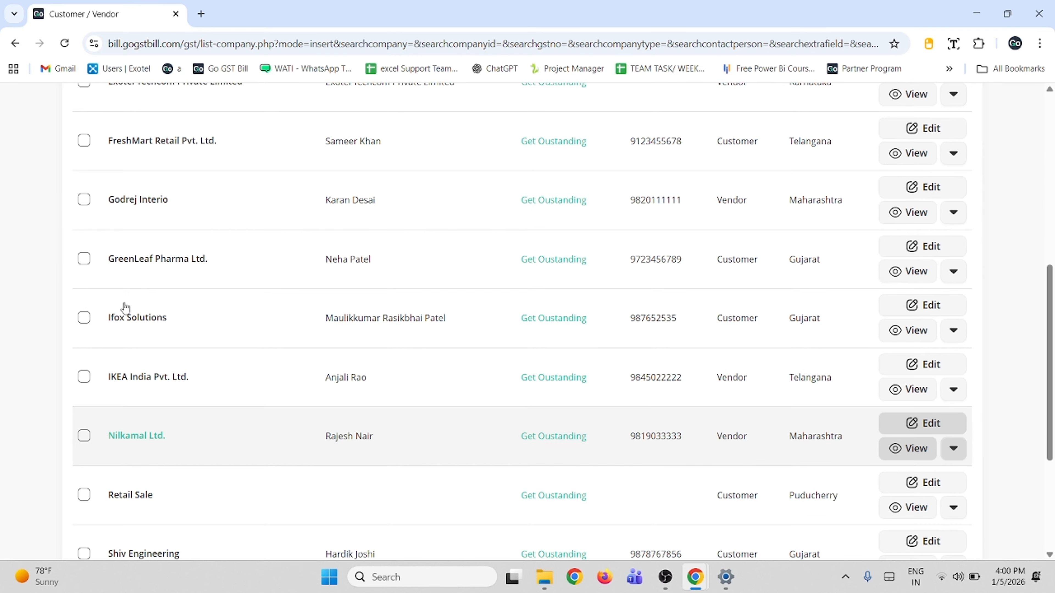
{"action": "scroll", "coordinate": [124, 316], "scroll_direction": "down", "scroll_amount": 2}
{"action": "scroll", "coordinate": [124, 307], "scroll_direction": "up", "scroll_amount": 1}
{"action": "scroll", "coordinate": [125, 307], "scroll_direction": "up", "scroll_amount": 1}
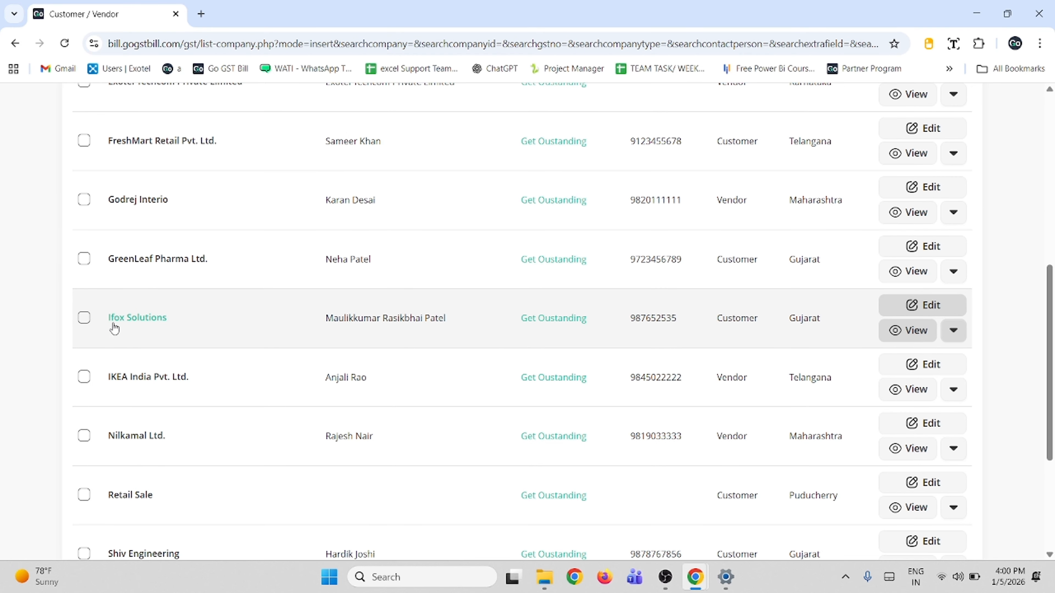